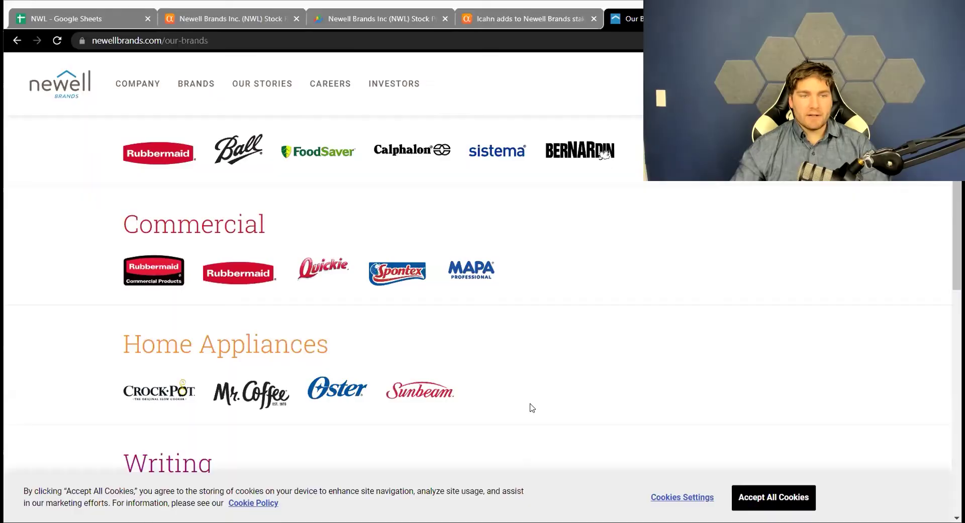
Scroll the Our Brands page to review the Food, Baby, Outdoor & Recreation, Home Fragrance and Connected Home & Security brands
{"action": "scroll", "coordinate": [532, 408], "scroll_direction": "up", "scroll_amount": 3}
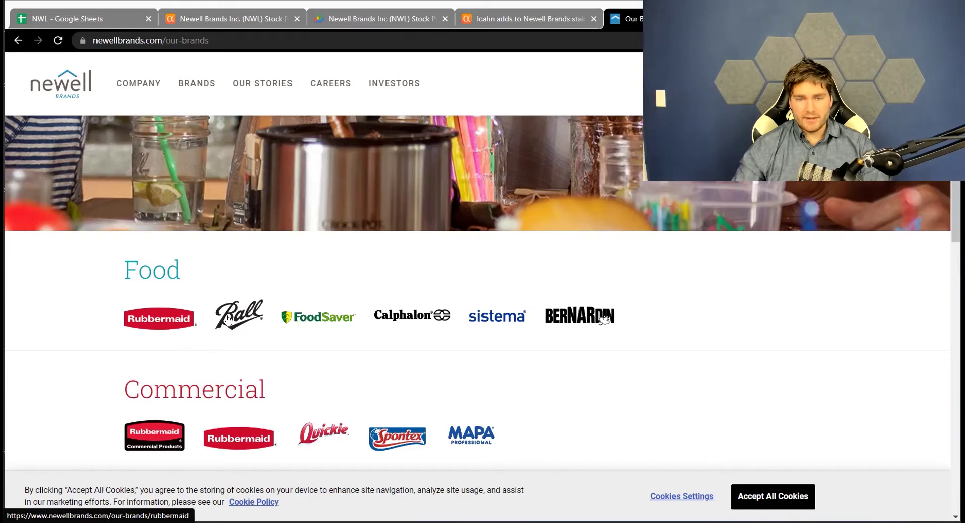
{"action": "scroll", "coordinate": [460, 209], "scroll_direction": "down", "scroll_amount": 3}
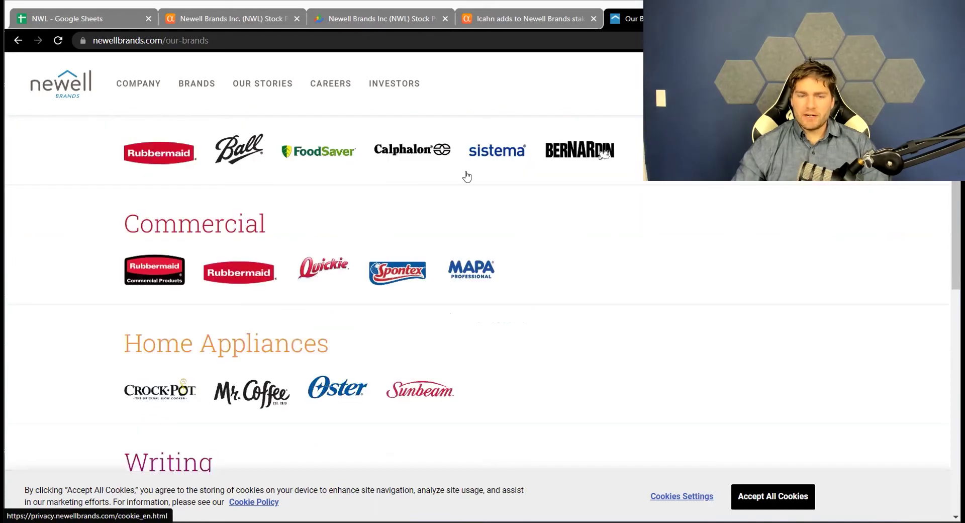
{"action": "scroll", "coordinate": [436, 253], "scroll_direction": "down", "scroll_amount": 3}
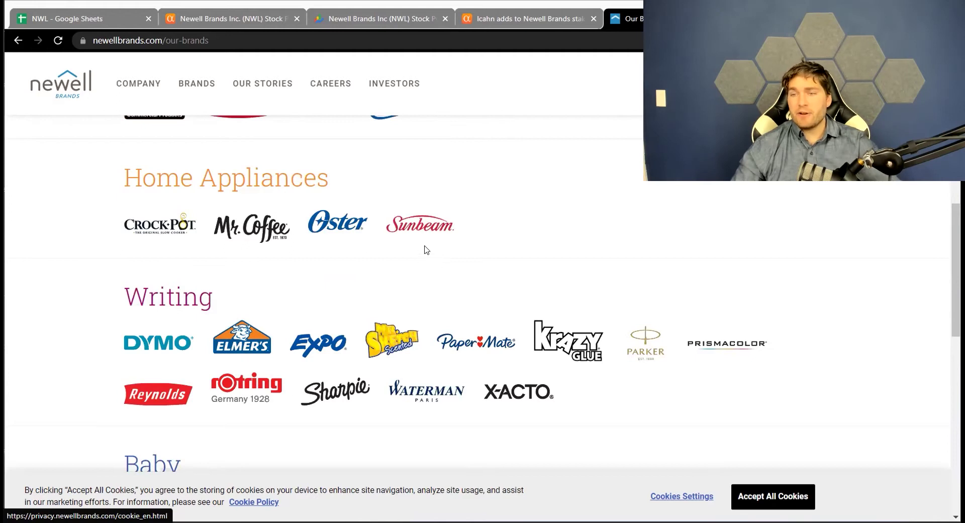
{"action": "scroll", "coordinate": [382, 285], "scroll_direction": "down", "scroll_amount": 3}
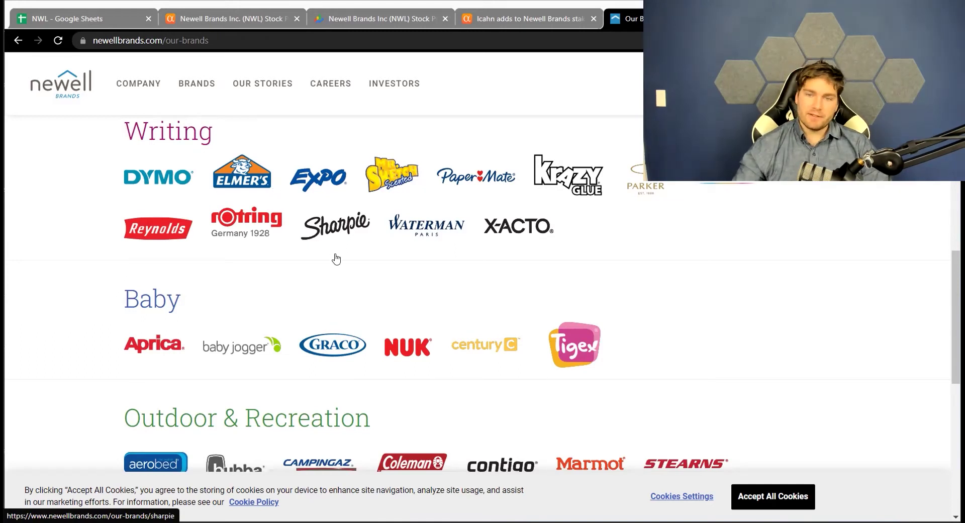
{"action": "scroll", "coordinate": [334, 259], "scroll_direction": "up", "scroll_amount": 3}
{"action": "scroll", "coordinate": [657, 340], "scroll_direction": "down", "scroll_amount": 3}
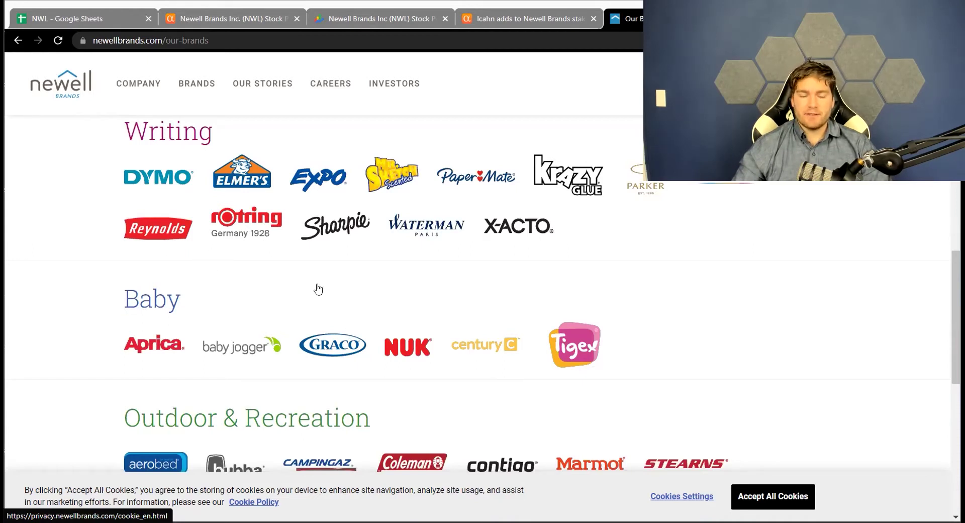
{"action": "scroll", "coordinate": [362, 315], "scroll_direction": "down", "scroll_amount": 10}
{"action": "scroll", "coordinate": [357, 305], "scroll_direction": "up", "scroll_amount": 3}
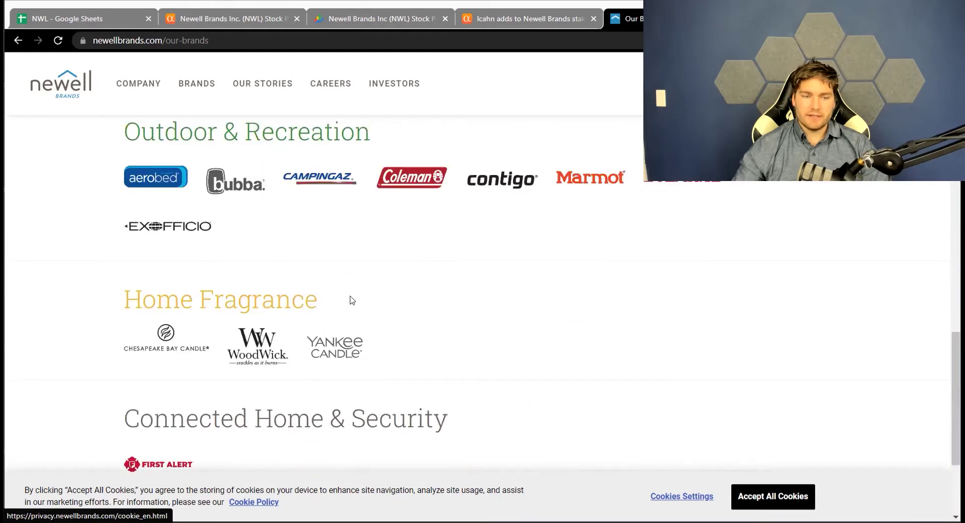
{"action": "scroll", "coordinate": [347, 304], "scroll_direction": "down", "scroll_amount": 3}
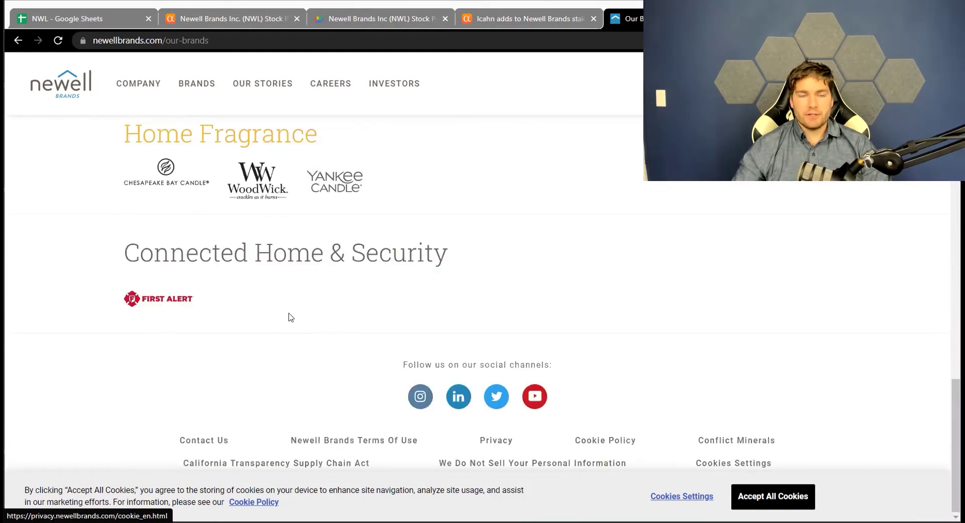
{"action": "scroll", "coordinate": [339, 329], "scroll_direction": "up", "scroll_amount": 15}
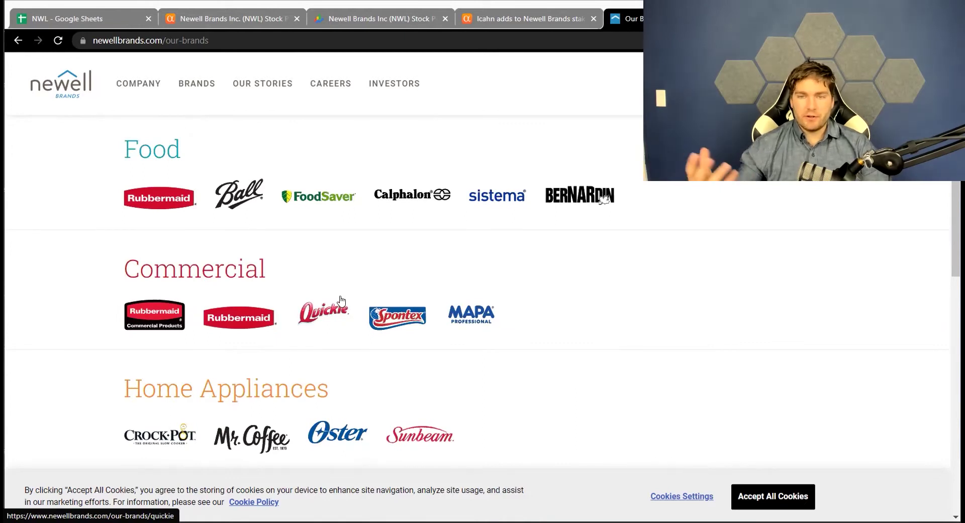
{"action": "scroll", "coordinate": [337, 301], "scroll_direction": "up", "scroll_amount": 3}
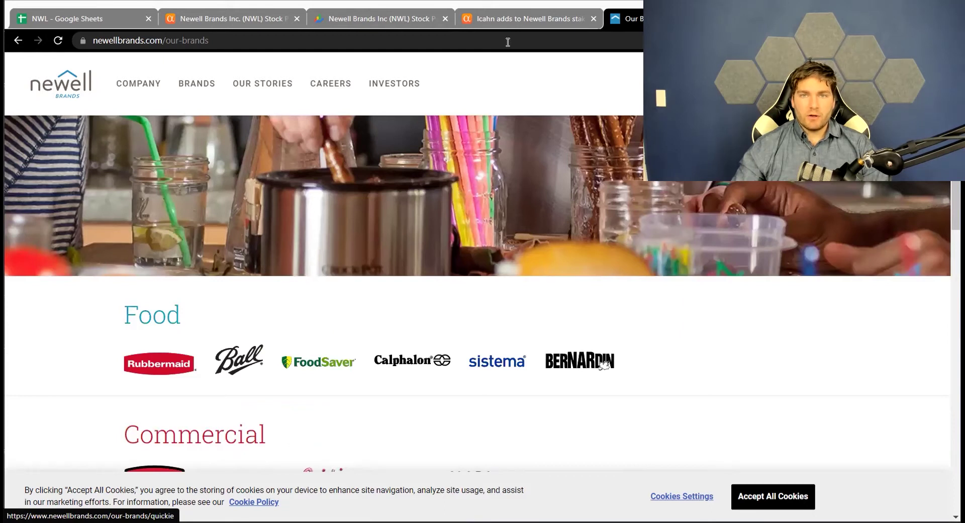
{"action": "left_click", "coordinate": [531, 21]}
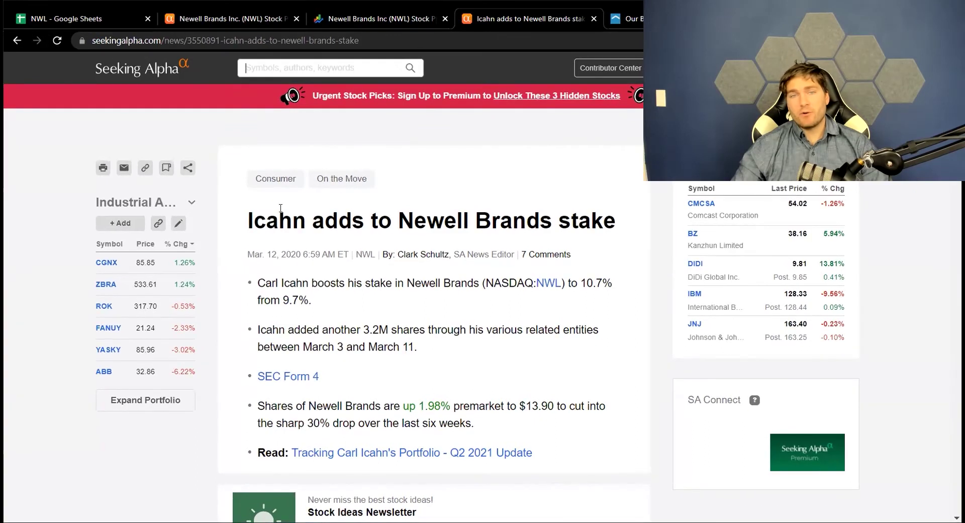
Show the NWL quote on Google Finance with its MAX full-history price chart
{"action": "left_click", "coordinate": [377, 19]}
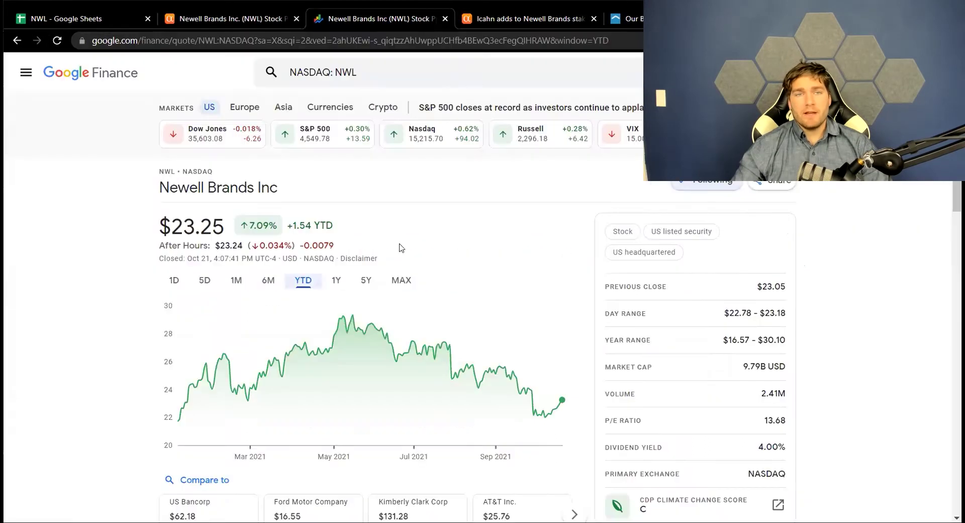
{"action": "left_click", "coordinate": [336, 280]}
{"action": "left_click", "coordinate": [365, 280]}
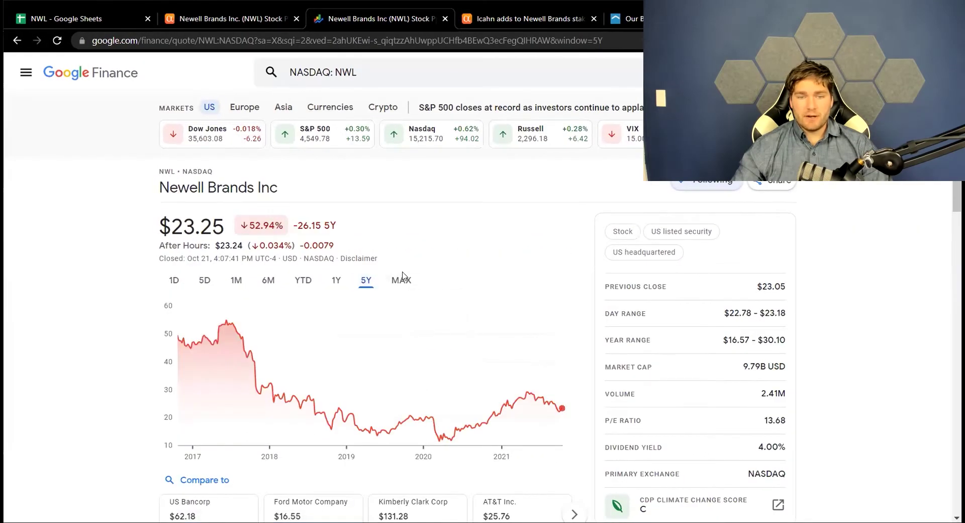
{"action": "left_click", "coordinate": [405, 280]}
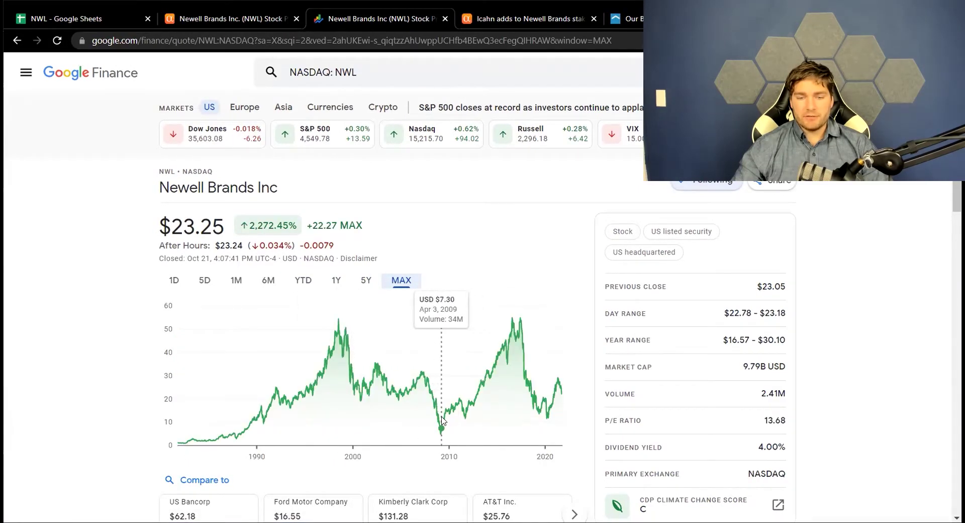
Measure NWL's price gain on the chart from the April 2009 low to April 2018
{"action": "left_click_drag", "start_coordinate": [441, 425], "coordinate": [522, 371]}
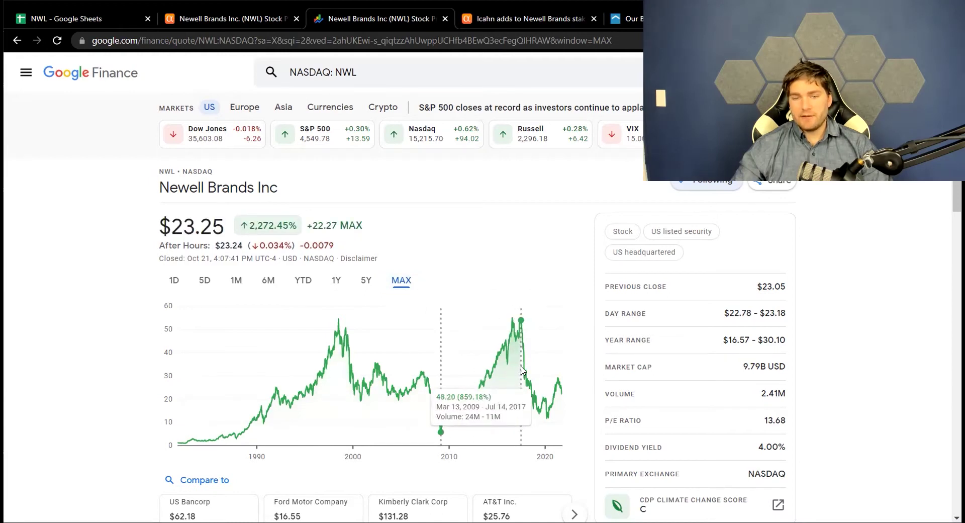
{"action": "left_click_drag", "start_coordinate": [522, 371], "coordinate": [523, 370]}
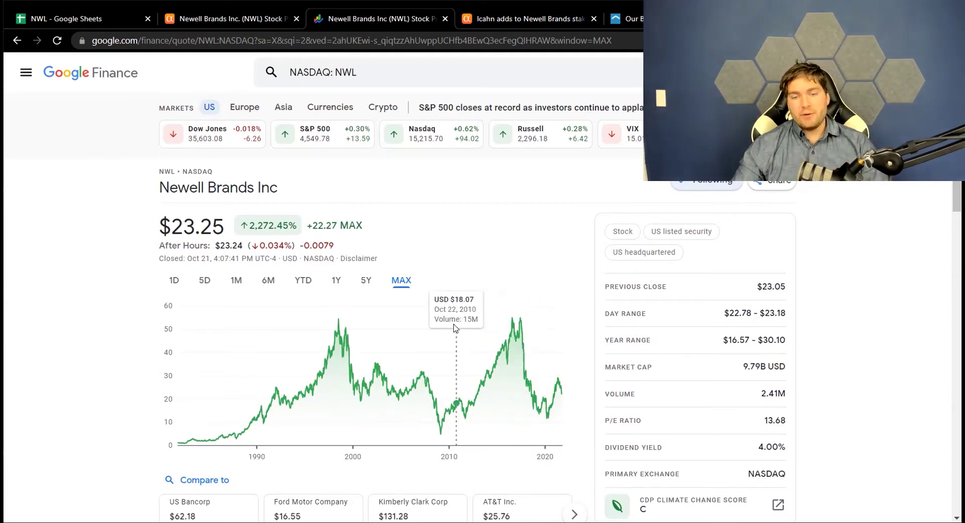
{"action": "left_click_drag", "start_coordinate": [441, 328], "coordinate": [477, 347]}
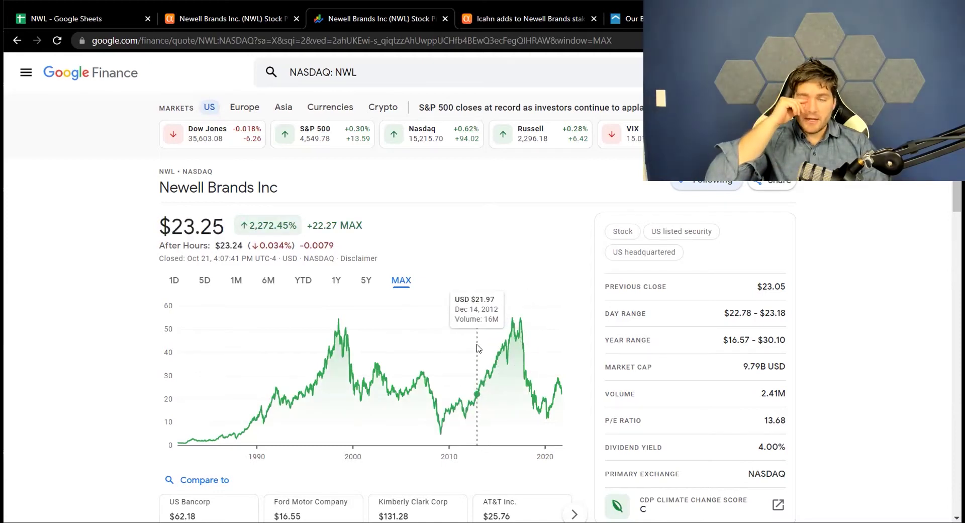
Enter ticker nwl in cell D13 of the valuation spreadsheet and go to the Key Ratios sheet
{"action": "left_click", "coordinate": [74, 20]}
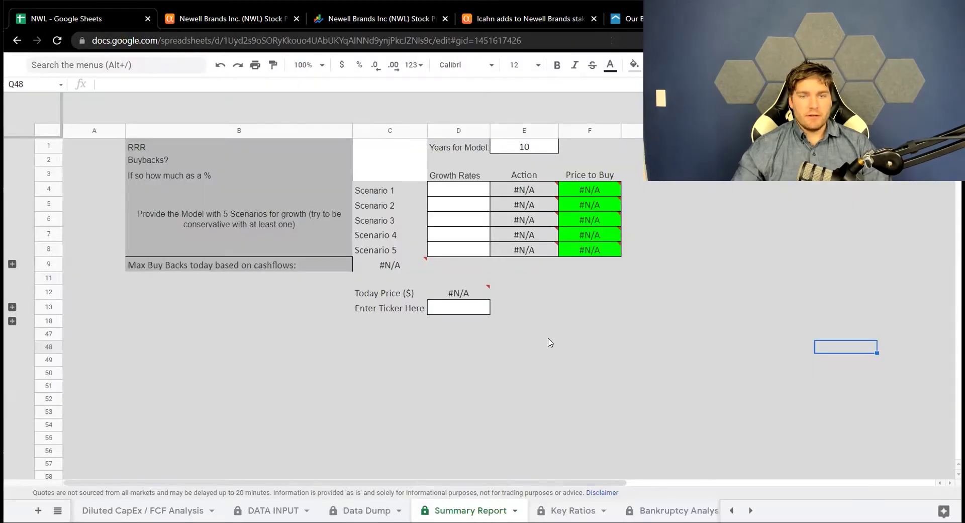
{"action": "left_click", "coordinate": [451, 310]}
{"action": "type", "text": "nwl"}
{"action": "key", "text": "Return"}
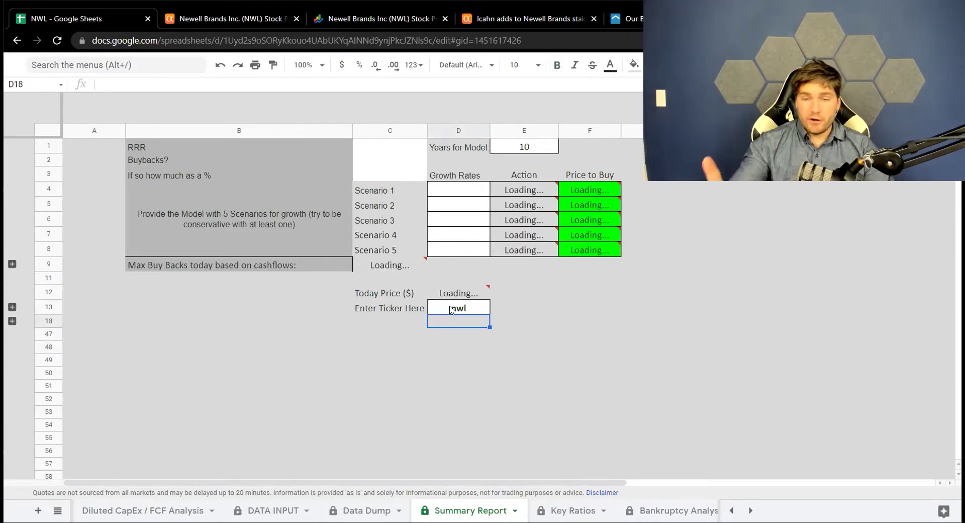
{"action": "left_click", "coordinate": [558, 507]}
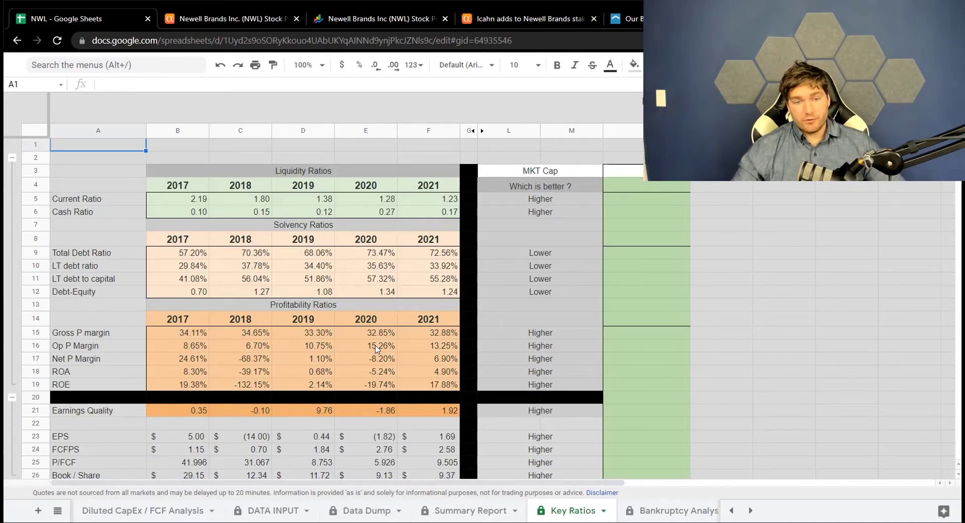
{"action": "left_click_drag", "start_coordinate": [193, 347], "coordinate": [247, 349]}
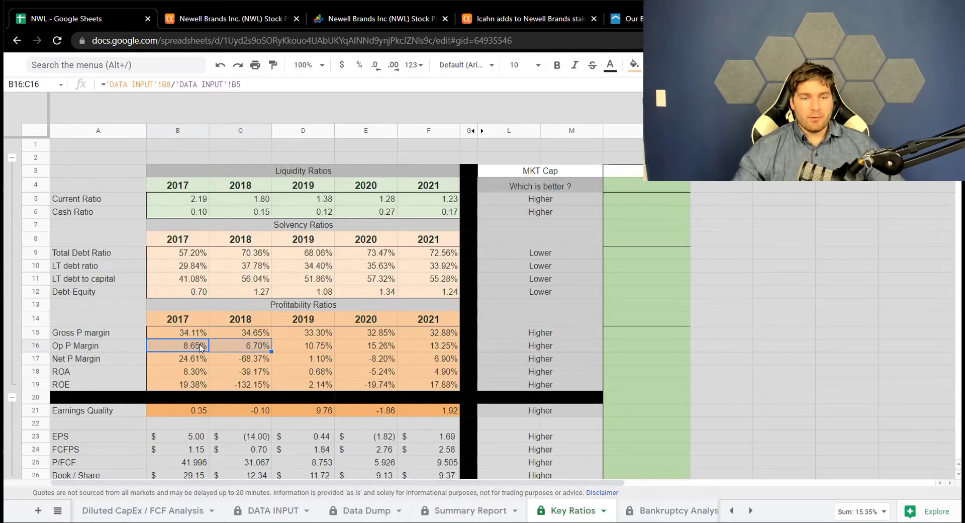
{"action": "left_click", "coordinate": [191, 362]}
{"action": "key", "text": "shift+Right"}
{"action": "key", "text": "shift+Right"}
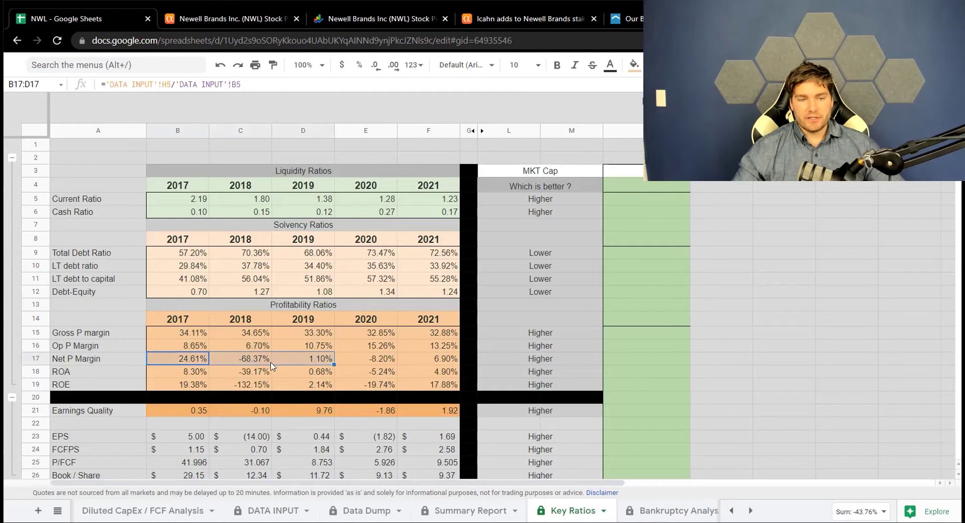
{"action": "left_click", "coordinate": [128, 307]}
{"action": "left_click", "coordinate": [191, 358]}
{"action": "key", "text": "shift+Right"}
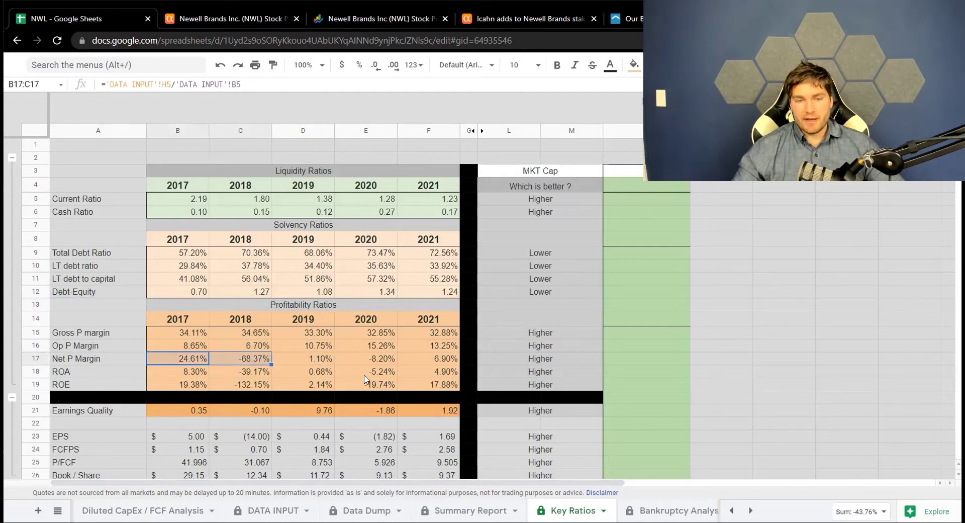
{"action": "left_click", "coordinate": [396, 400]}
{"action": "left_click", "coordinate": [308, 359]}
{"action": "key", "text": "shift+Right"}
{"action": "key", "text": "shift+Right"}
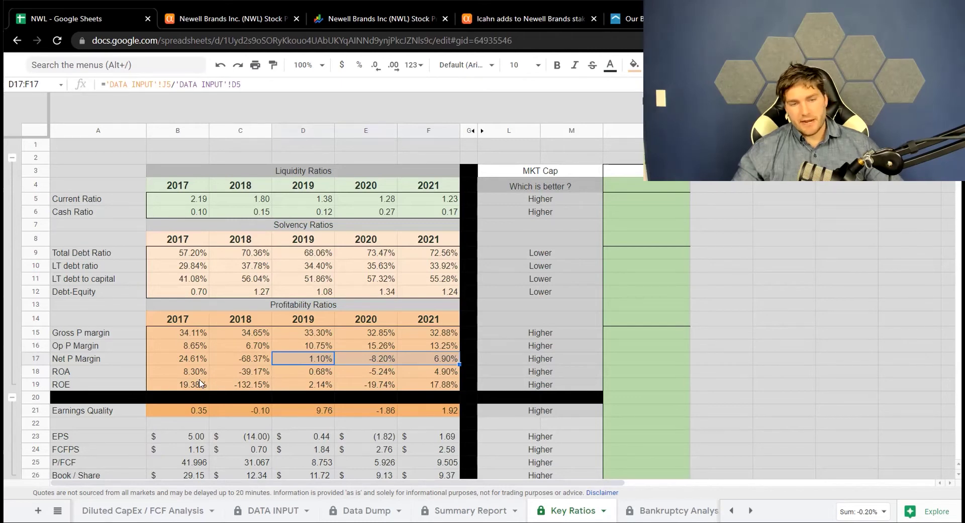
{"action": "left_click_drag", "start_coordinate": [203, 385], "coordinate": [421, 388]}
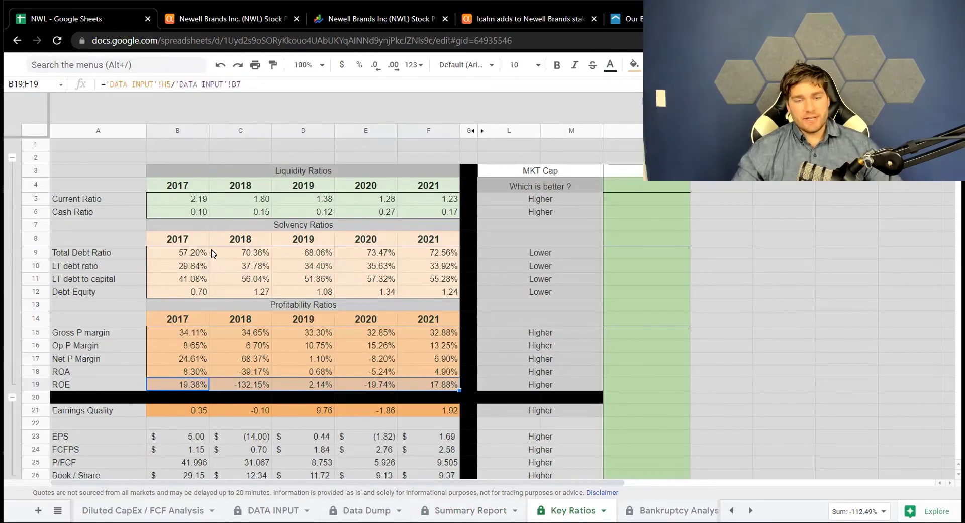
{"action": "left_click_drag", "start_coordinate": [196, 414], "coordinate": [411, 418]}
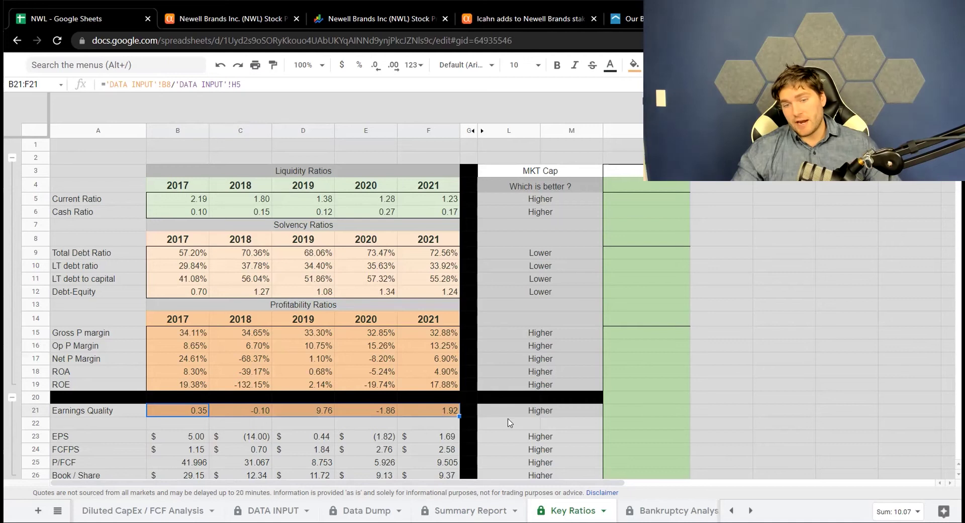
{"action": "left_click", "coordinate": [436, 425]}
Collapse the Activity Ratios row group 28–36 on the Key Ratios sheet
{"action": "scroll", "coordinate": [193, 426], "scroll_direction": "down", "scroll_amount": 3}
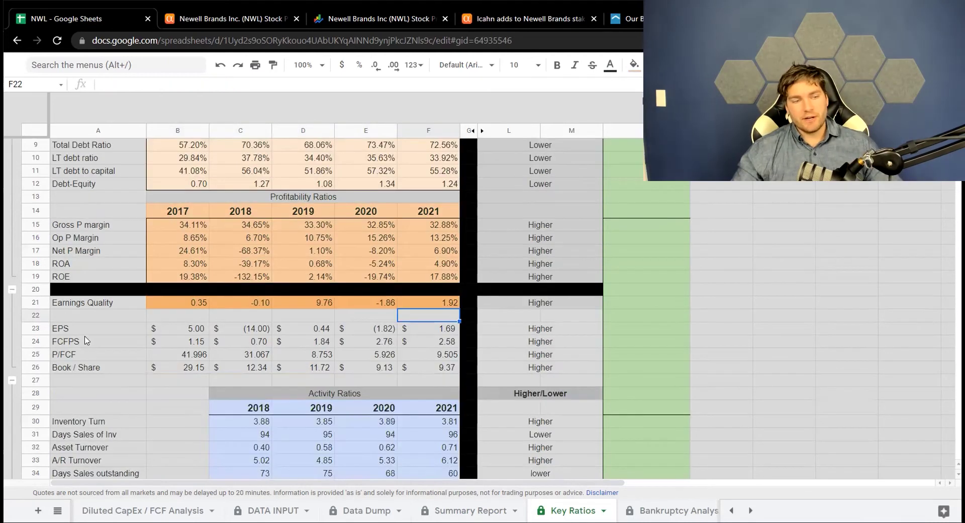
{"action": "left_click", "coordinate": [12, 380]}
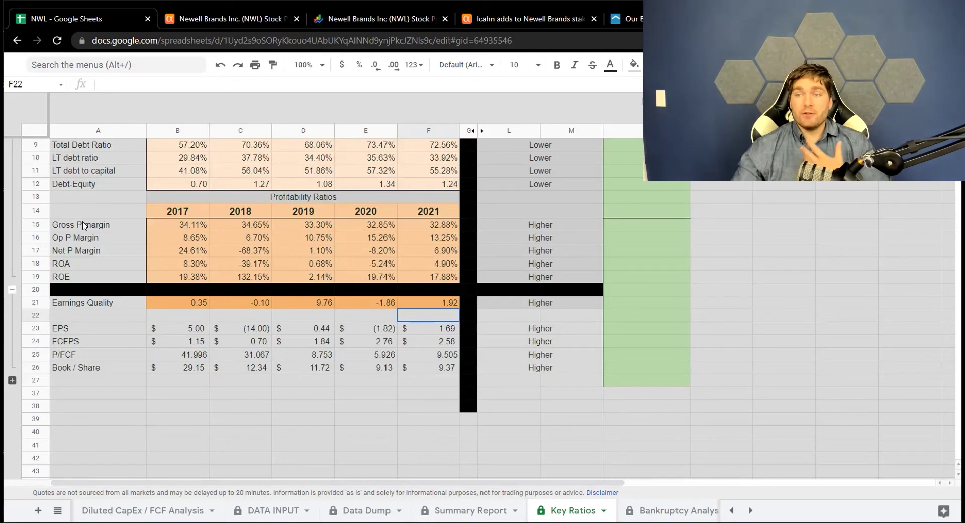
{"action": "scroll", "coordinate": [90, 246], "scroll_direction": "up", "scroll_amount": 3}
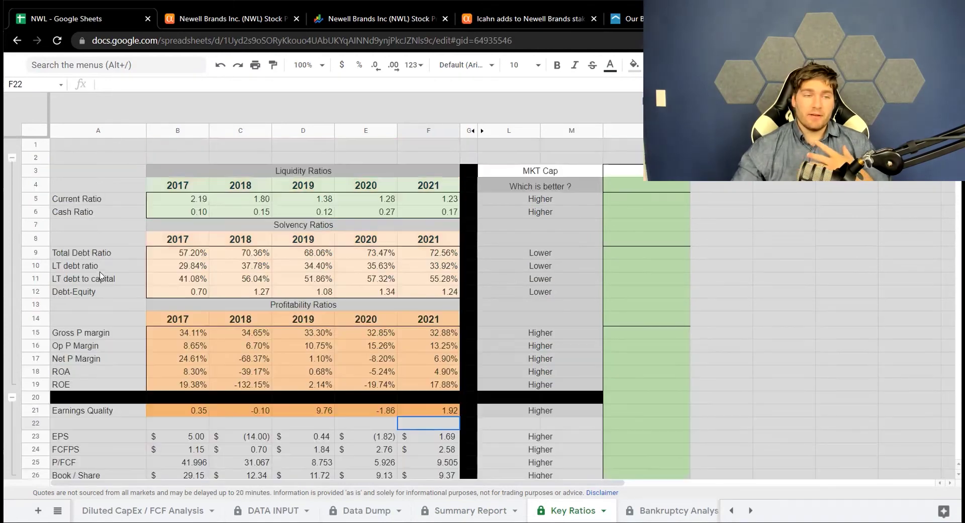
Collapse row groups 3–19 and 21–26 and expand the Activity Ratios group 28–36
{"action": "left_click", "coordinate": [12, 158]}
{"action": "left_click", "coordinate": [12, 170]}
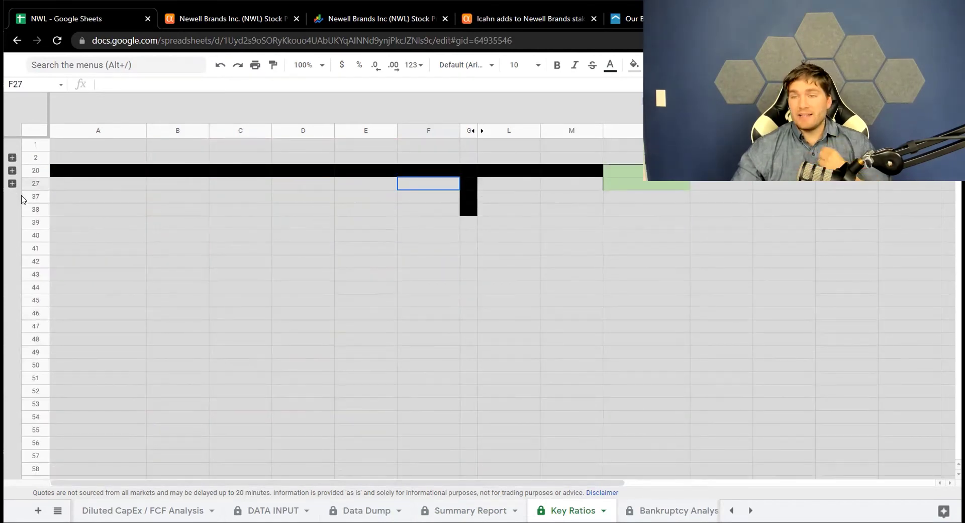
{"action": "left_click", "coordinate": [12, 184]}
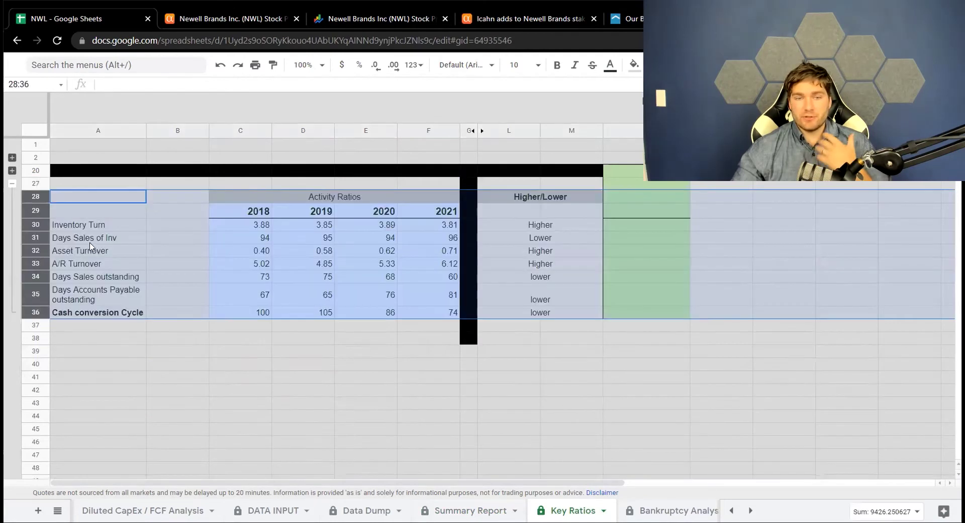
{"action": "left_click", "coordinate": [260, 362]}
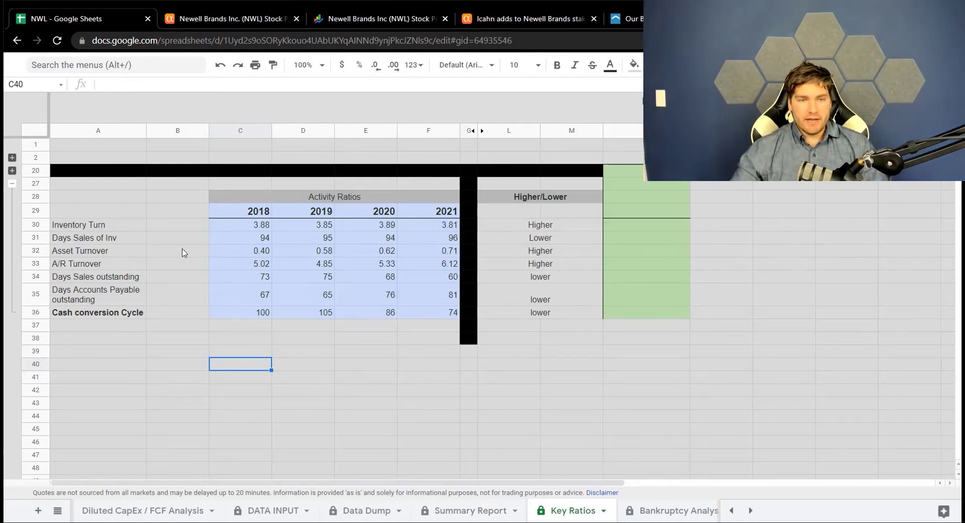
{"action": "left_click", "coordinate": [322, 395]}
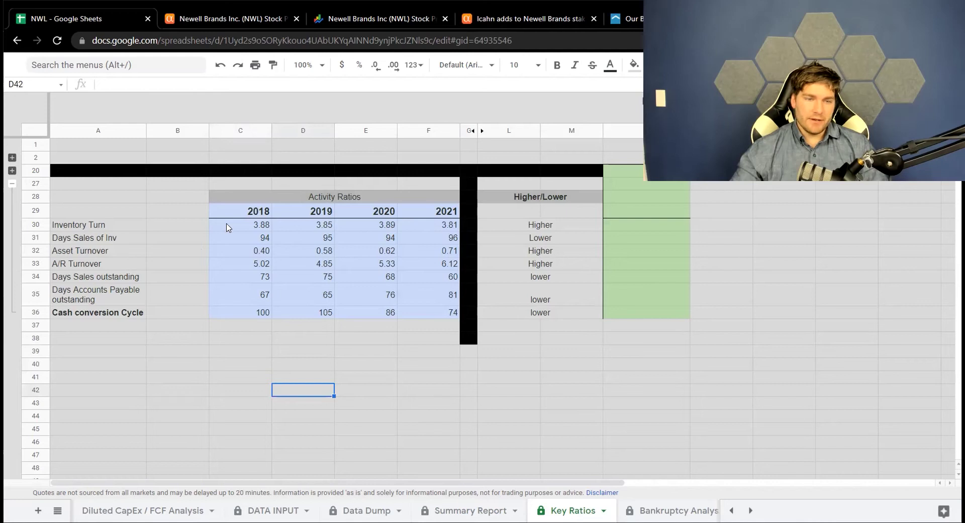
Inspect the Inventory Turn, Days Sales of Inventory, Asset Turnover, Days Payable and Cash Conversion Cycle rows
{"action": "left_click_drag", "start_coordinate": [246, 228], "coordinate": [427, 232]}
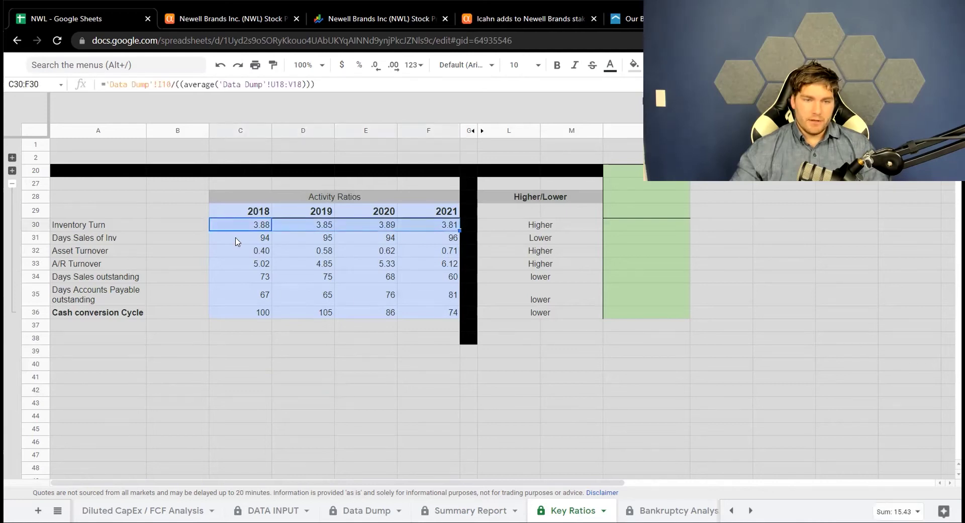
{"action": "left_click_drag", "start_coordinate": [238, 242], "coordinate": [440, 243]}
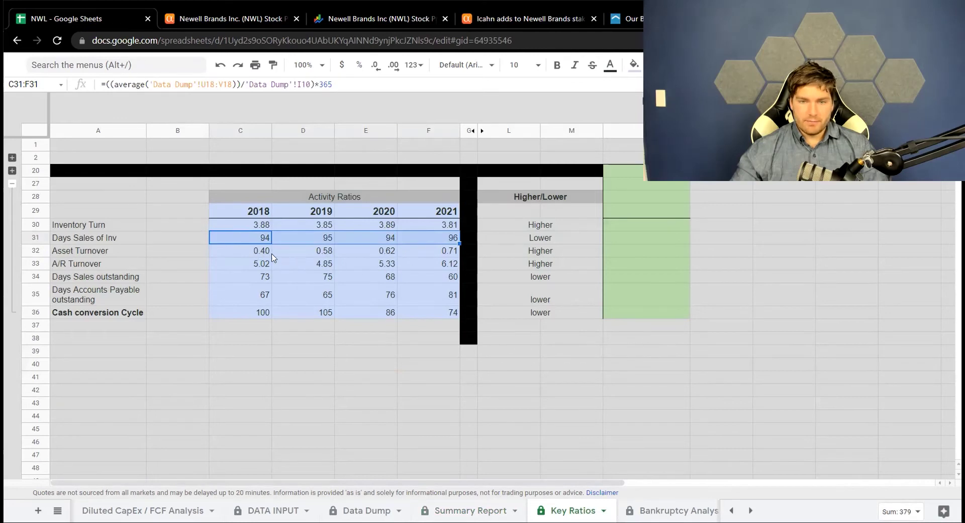
{"action": "left_click_drag", "start_coordinate": [244, 252], "coordinate": [421, 257]}
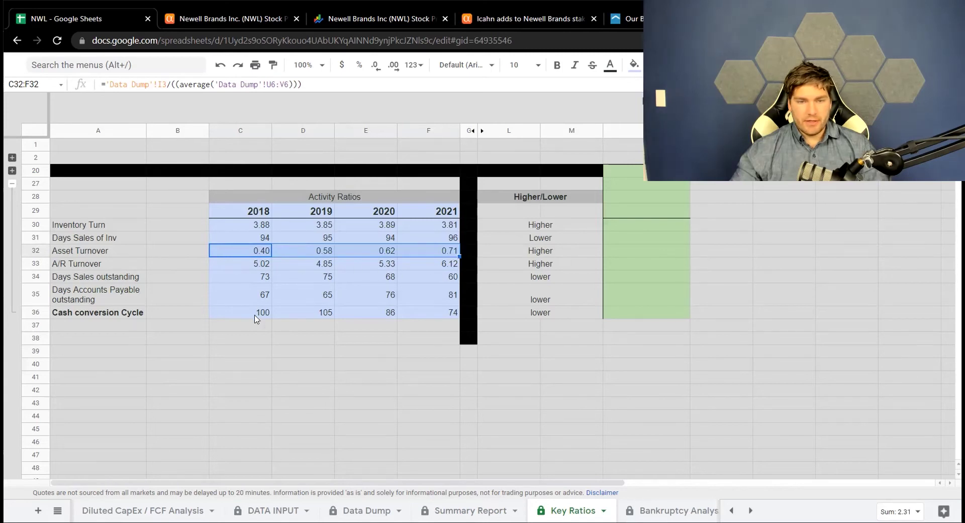
{"action": "left_click_drag", "start_coordinate": [251, 314], "coordinate": [427, 318]}
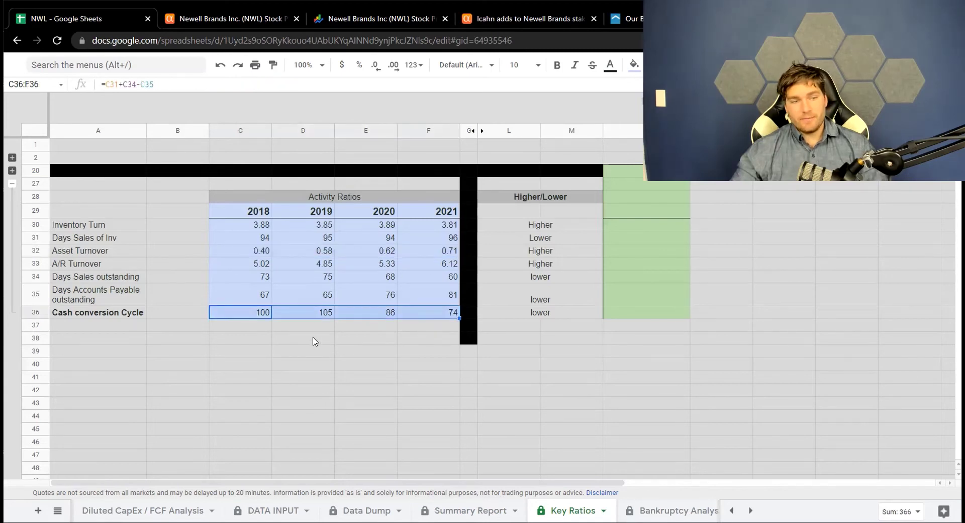
{"action": "left_click", "coordinate": [323, 364]}
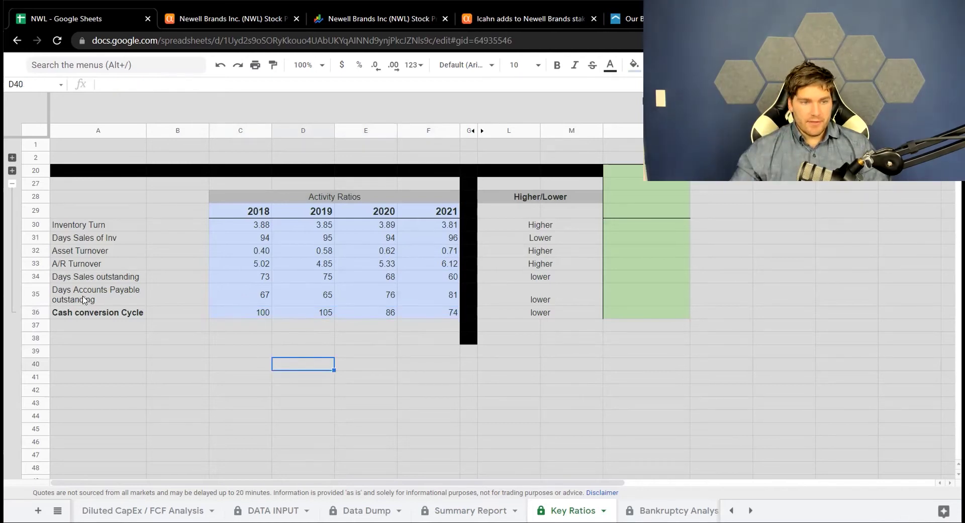
{"action": "left_click_drag", "start_coordinate": [262, 298], "coordinate": [407, 298]}
{"action": "left_click_drag", "start_coordinate": [303, 350], "coordinate": [304, 363]}
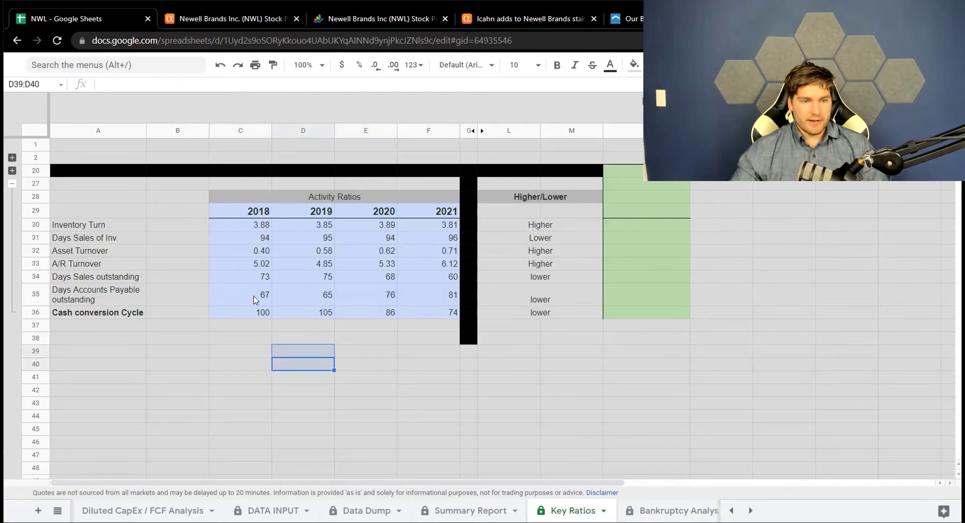
{"action": "left_click_drag", "start_coordinate": [255, 300], "coordinate": [419, 301]}
{"action": "left_click", "coordinate": [290, 363]}
{"action": "left_click_drag", "start_coordinate": [260, 314], "coordinate": [428, 321]}
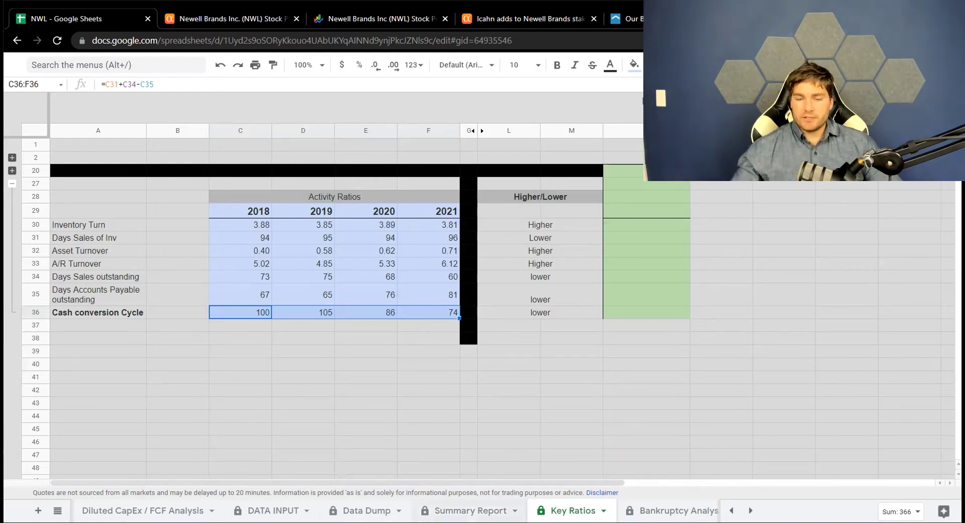
On the Summary Report sheet, expand the Key Stats rows while keeping rows 14–17 collapsed
{"action": "left_click", "coordinate": [498, 510]}
{"action": "left_click", "coordinate": [545, 369]}
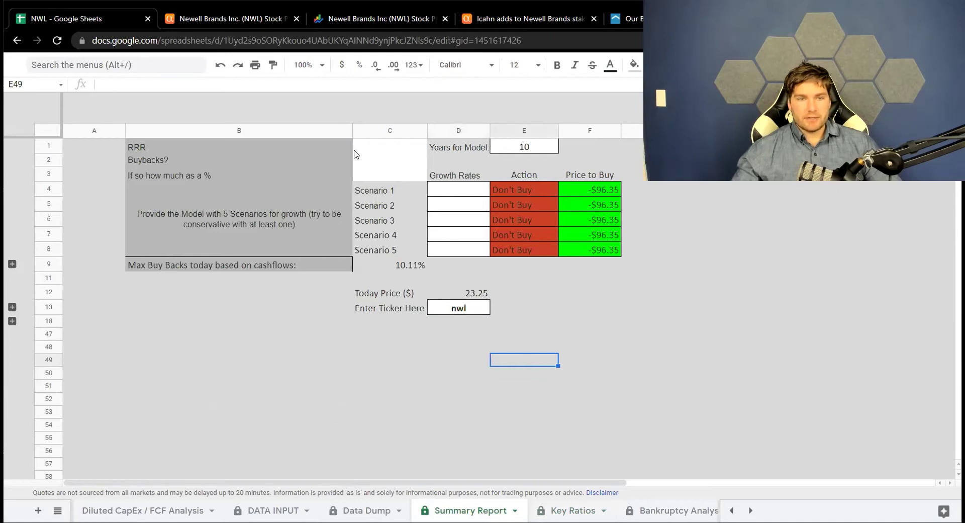
{"action": "left_click", "coordinate": [12, 307]}
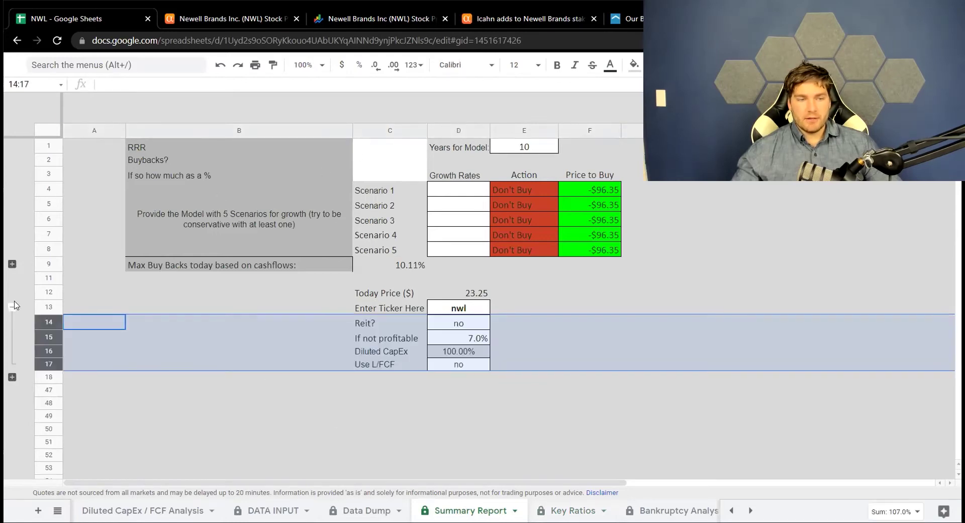
{"action": "left_click", "coordinate": [13, 306]}
{"action": "left_click", "coordinate": [12, 320]}
{"action": "scroll", "coordinate": [503, 351], "scroll_direction": "down", "scroll_amount": 3}
{"action": "left_click", "coordinate": [525, 291]}
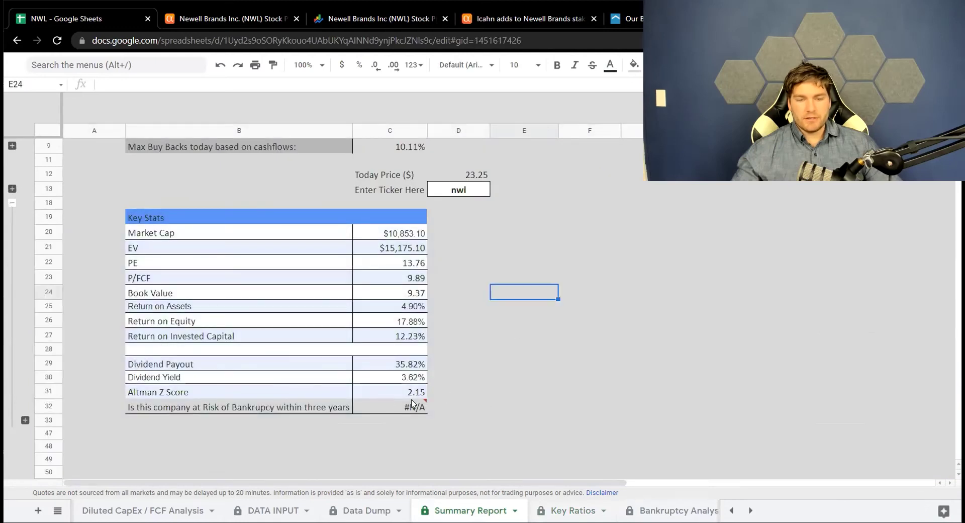
Check the #N/A cell's No match error and review Key Stats like market cap $10,853.10
{"action": "mouse_move", "coordinate": [412, 405]}
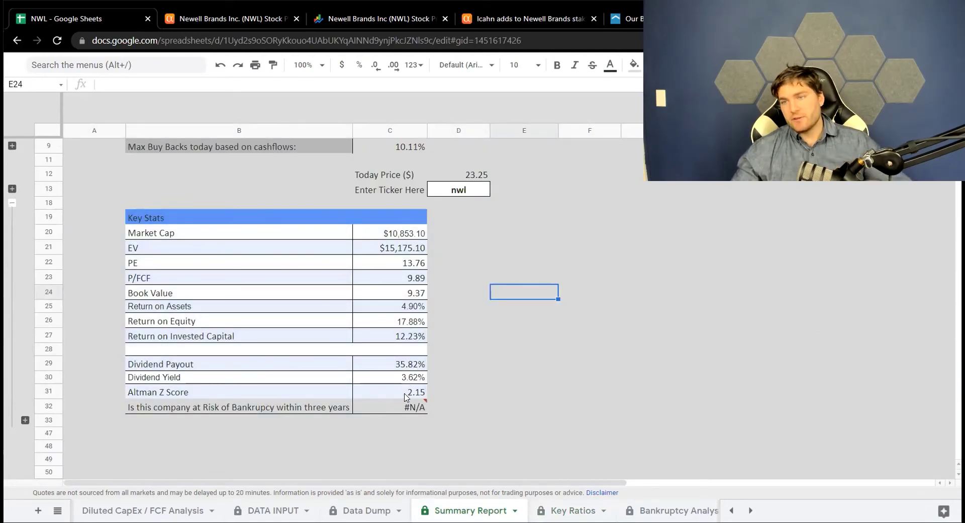
{"action": "left_click", "coordinate": [524, 326]}
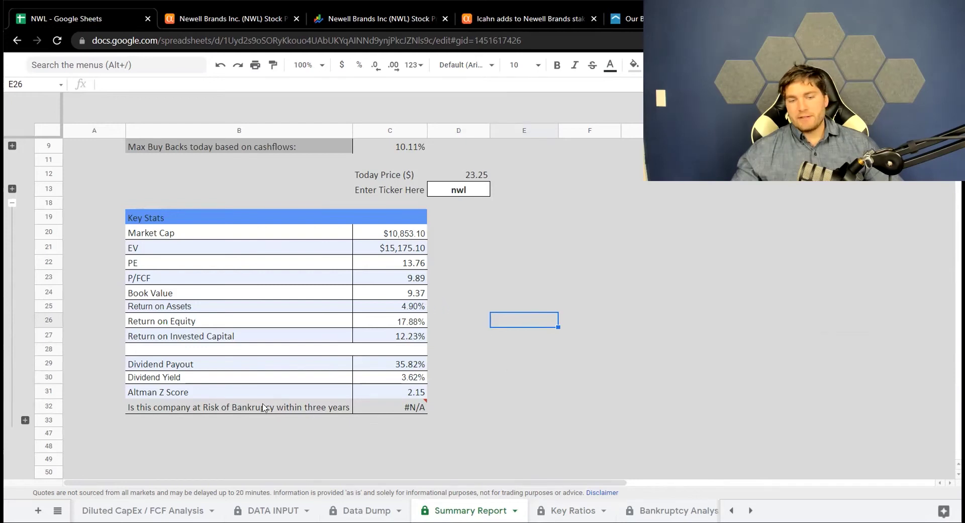
{"action": "mouse_move", "coordinate": [419, 412]}
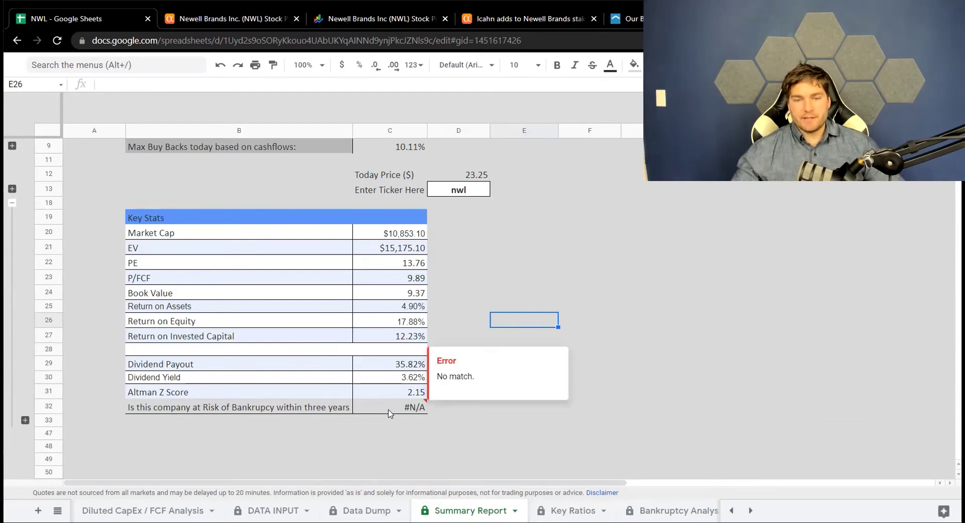
{"action": "key", "text": "Right"}
{"action": "key", "text": "Up"}
{"action": "key", "text": "Up"}
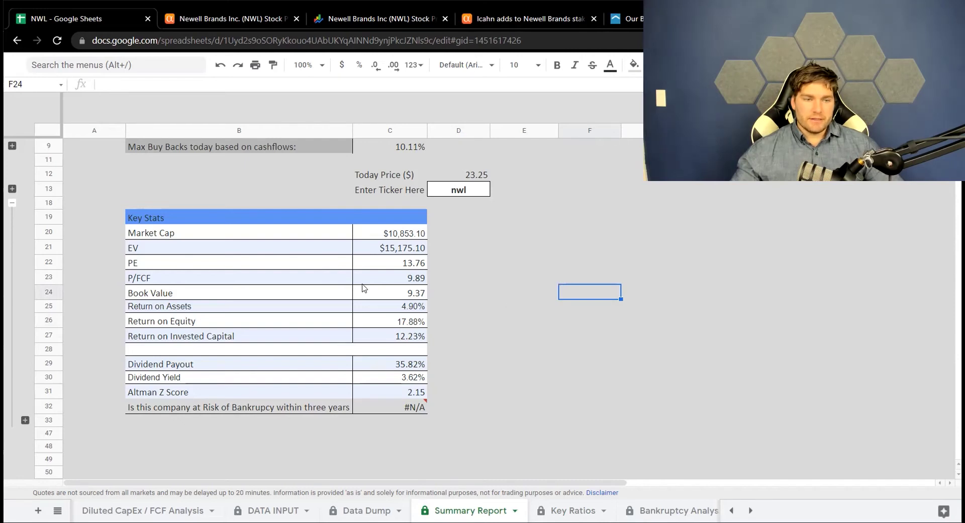
{"action": "scroll", "coordinate": [265, 311], "scroll_direction": "up", "scroll_amount": 4}
{"action": "scroll", "coordinate": [225, 360], "scroll_direction": "down", "scroll_amount": 4}
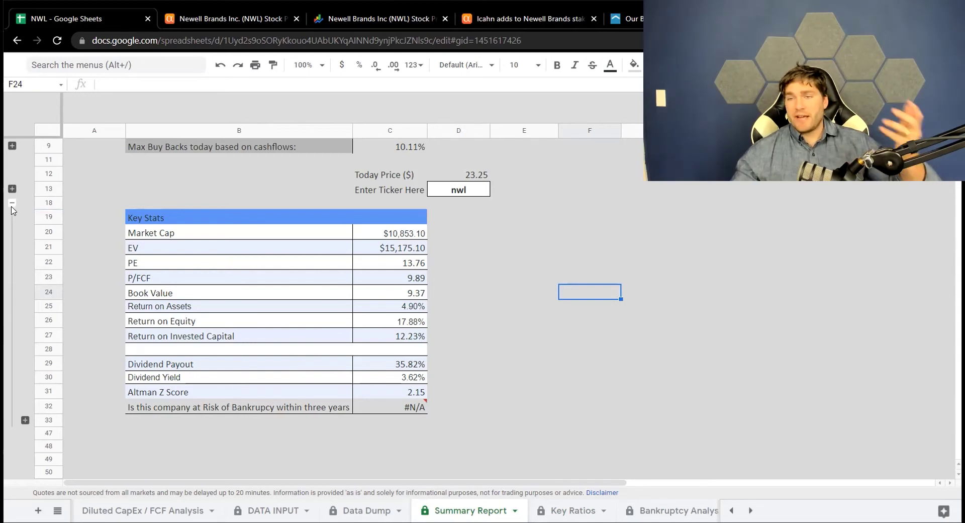
Collapse Key Stats, then set the required return to 20% and buybacks to yes
{"action": "left_click", "coordinate": [14, 202]}
{"action": "scroll", "coordinate": [370, 273], "scroll_direction": "up", "scroll_amount": 3}
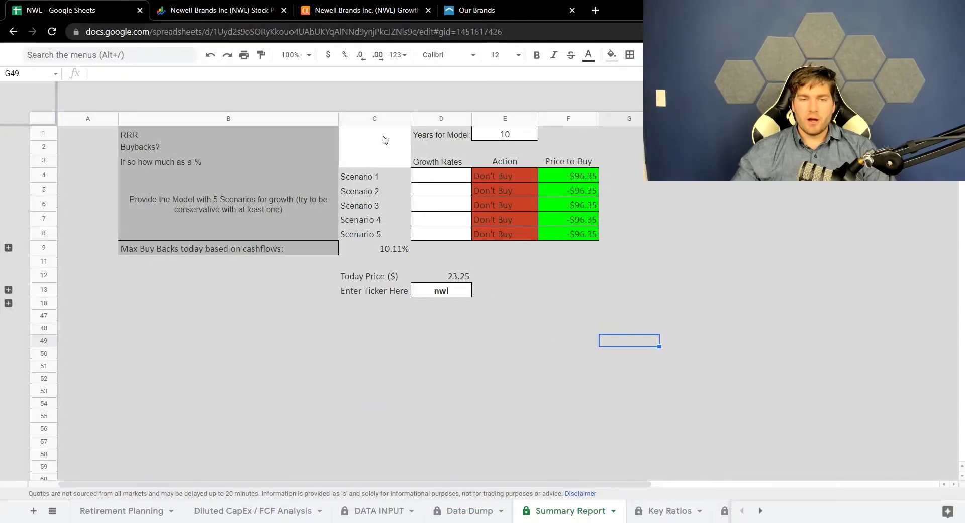
{"action": "left_click", "coordinate": [384, 139]}
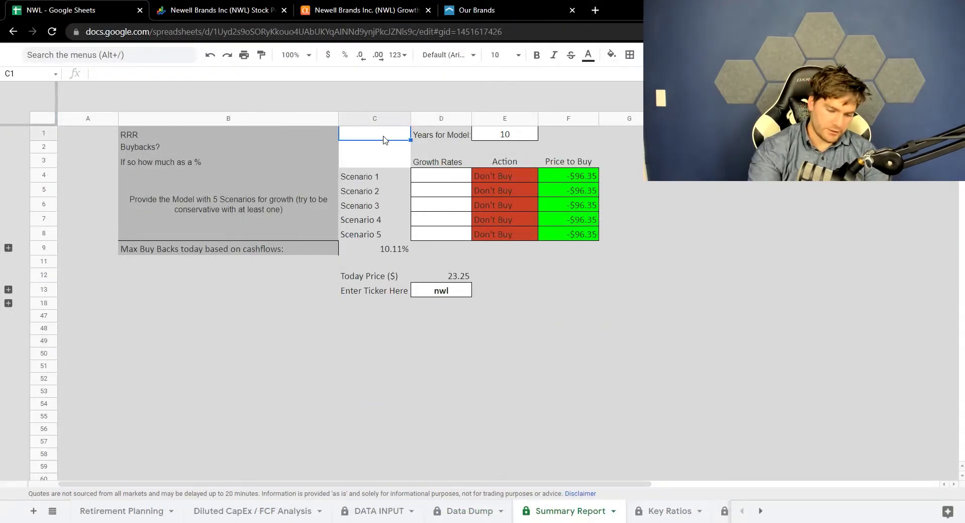
{"action": "type", "text": "20"}
{"action": "key", "text": "Return"}
{"action": "type", "text": "yes"}
{"action": "key", "text": "Return"}
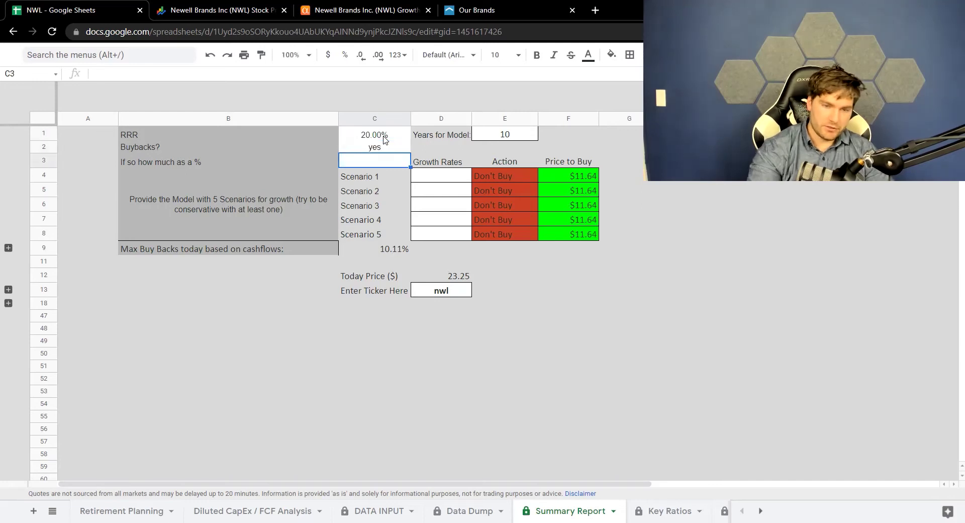
Set the buyback rate to 2%, making Price to Buy $14.25
{"action": "left_click", "coordinate": [8, 248]}
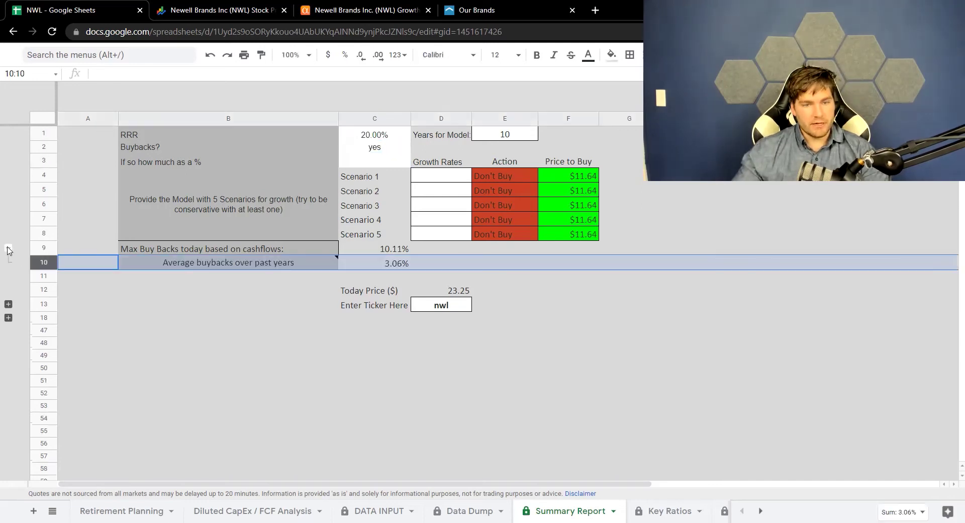
{"action": "left_click", "coordinate": [8, 249]}
{"action": "left_click", "coordinate": [371, 162]}
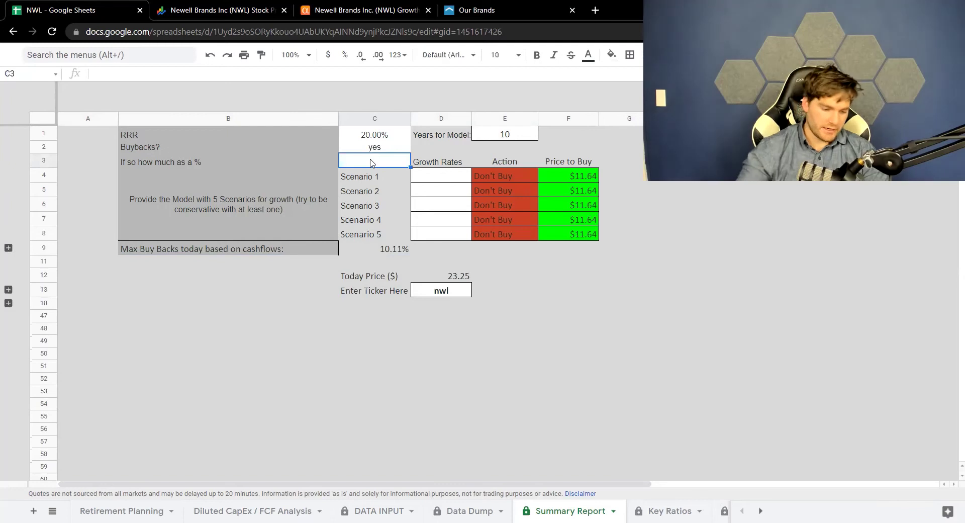
{"action": "type", "text": "2"}
{"action": "key", "text": "Return"}
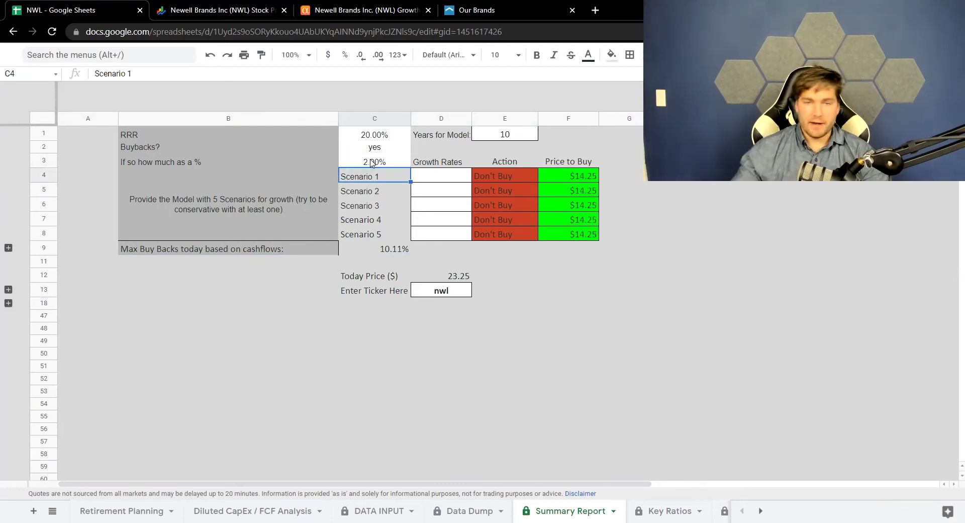
{"action": "left_click", "coordinate": [446, 179]}
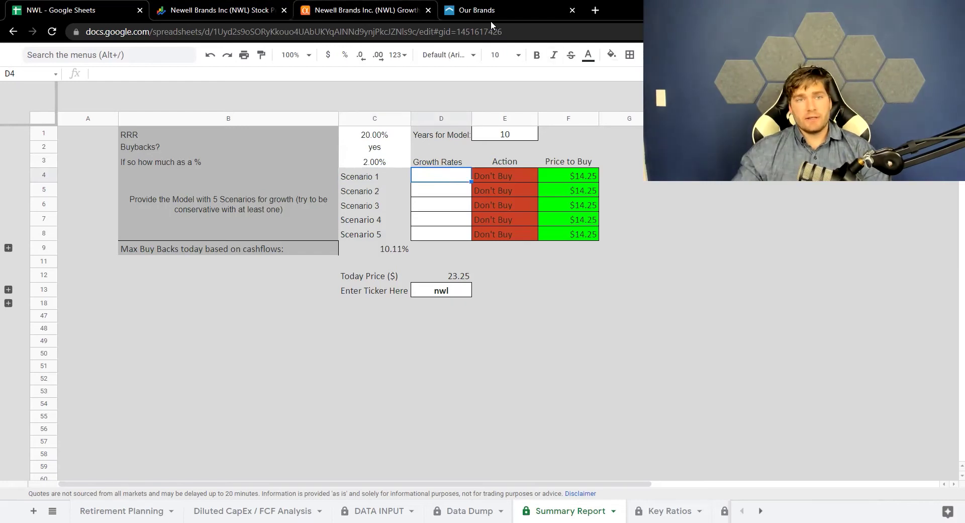
{"action": "key", "text": "ctrl+3"}
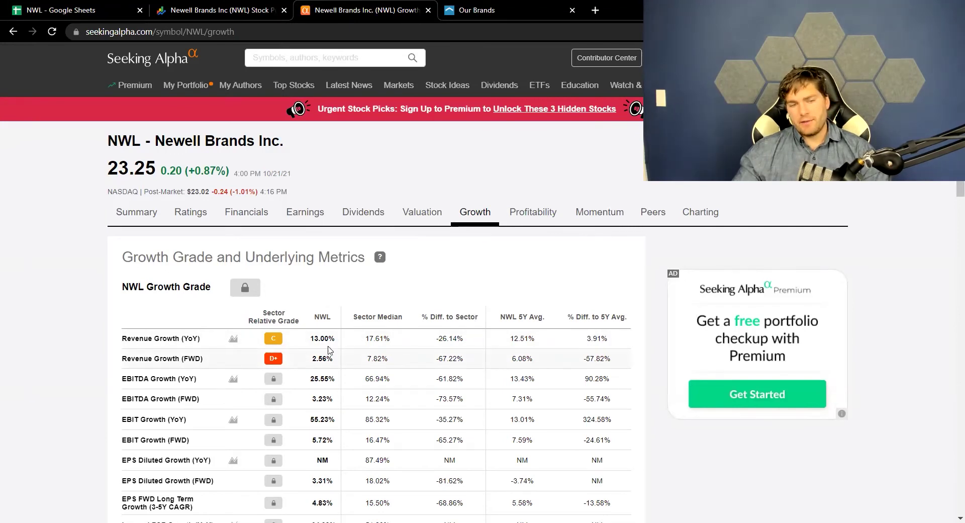
{"action": "left_click", "coordinate": [51, 12]}
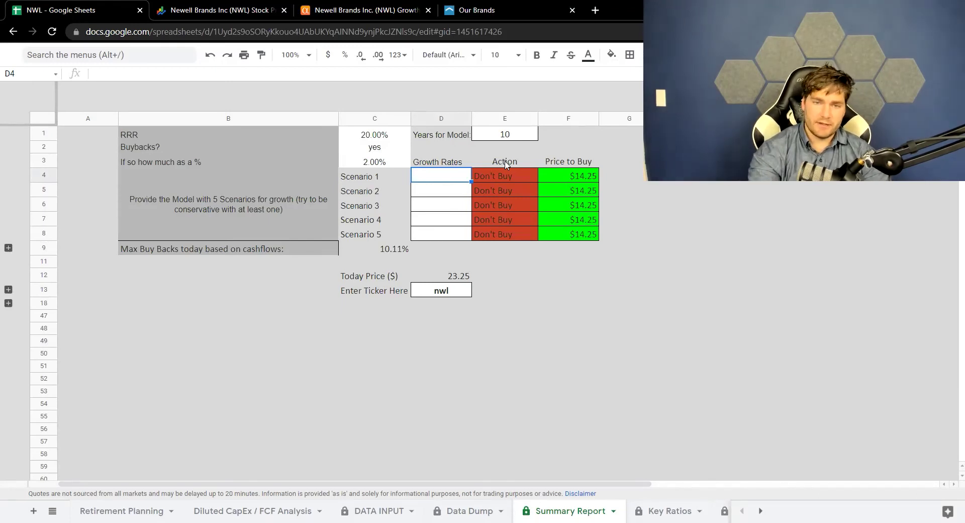
Enter growth rates 3%, 4%, 5%, 7% and 10% for scenarios 1–5 in D4:D8
{"action": "type", "text": "3%"}
{"action": "key", "text": "Return"}
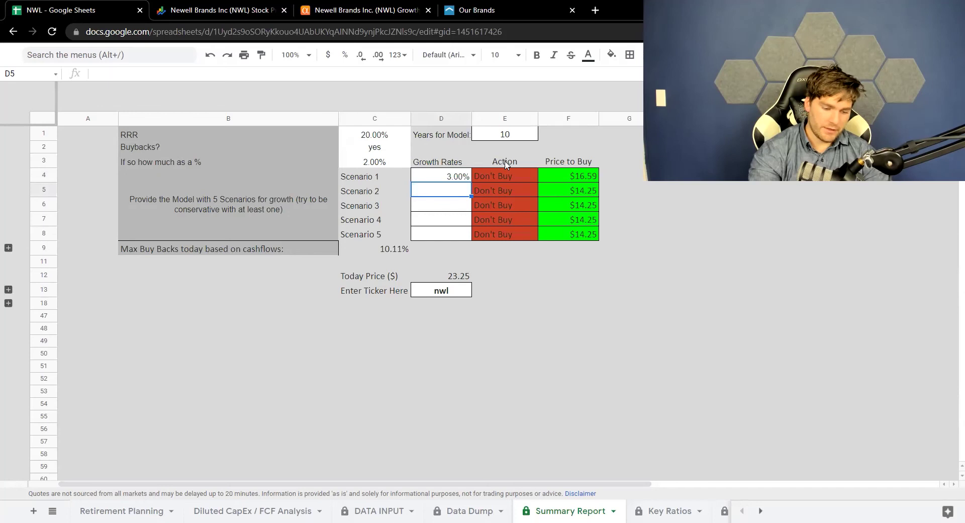
{"action": "type", "text": "4%"}
{"action": "key", "text": "Return"}
{"action": "type", "text": "5%"}
{"action": "key", "text": "Return"}
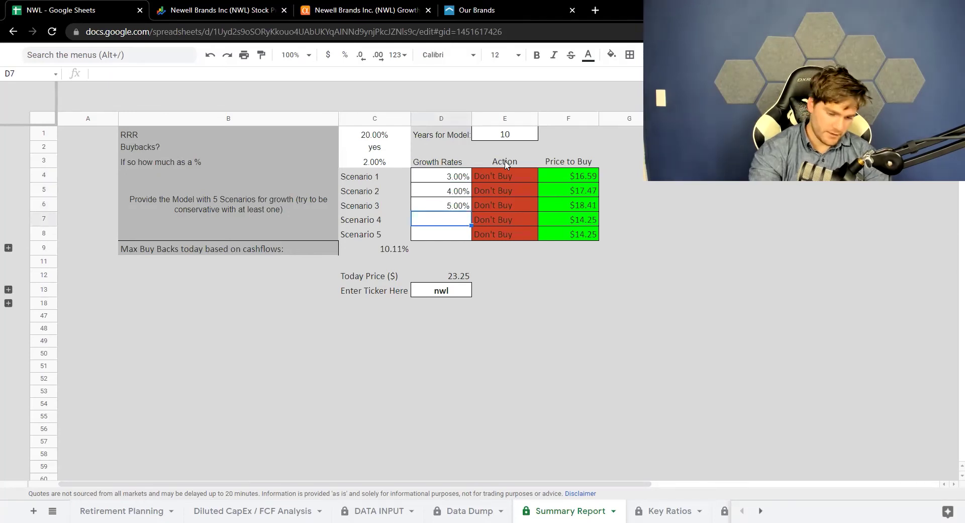
{"action": "type", "text": "7%"}
{"action": "key", "text": "Return"}
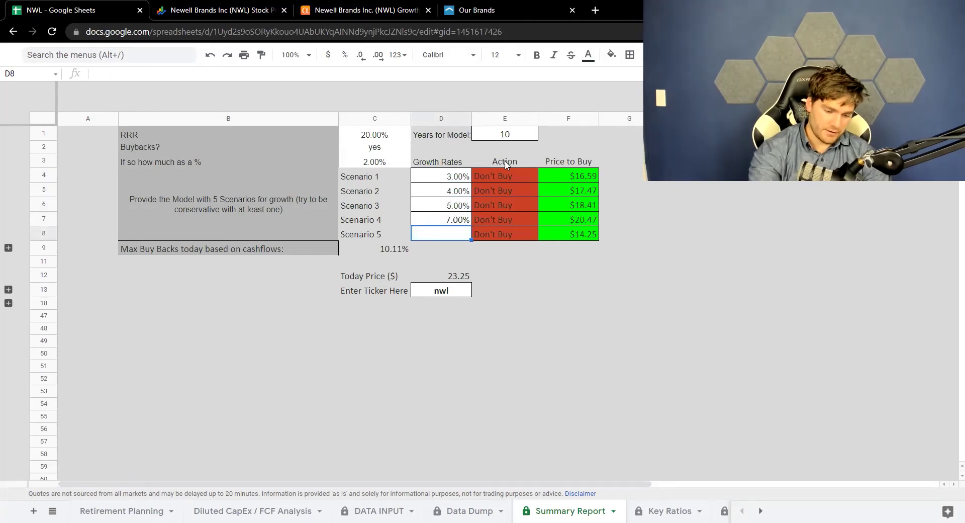
{"action": "type", "text": "10%"}
{"action": "key", "text": "Return"}
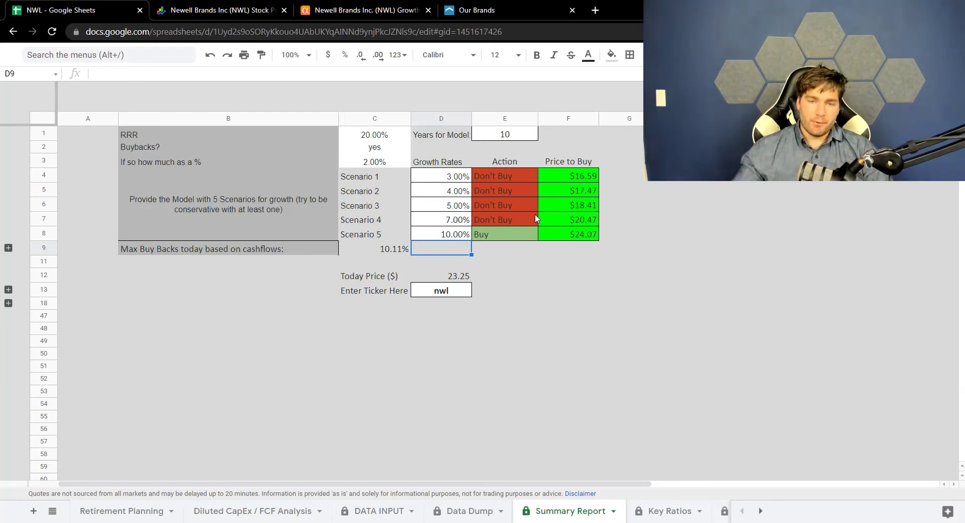
Change scenario 3 to 8% and scenario 4 to 9% growth, leaving only scenario 5 a Buy
{"action": "left_click", "coordinate": [445, 225]}
{"action": "type", "text": "8"}
{"action": "key", "text": "Return"}
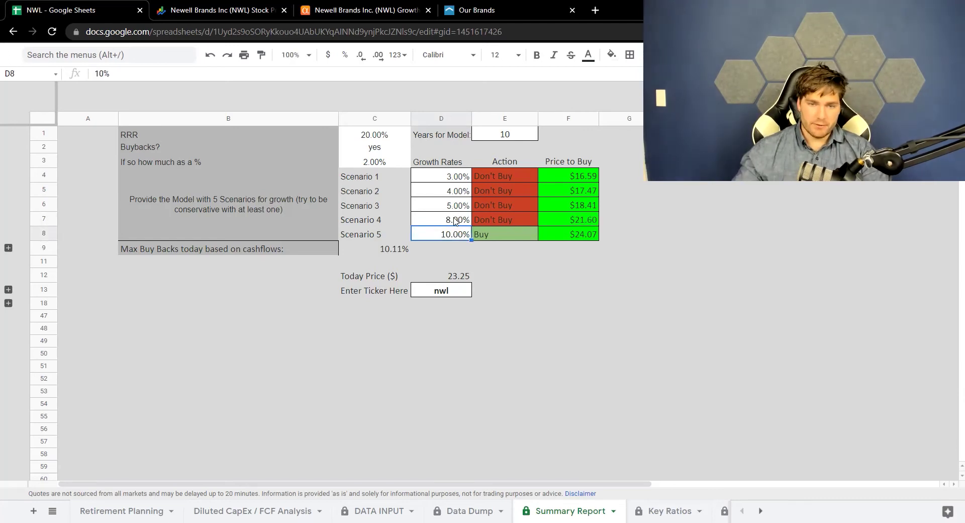
{"action": "left_click", "coordinate": [460, 209]}
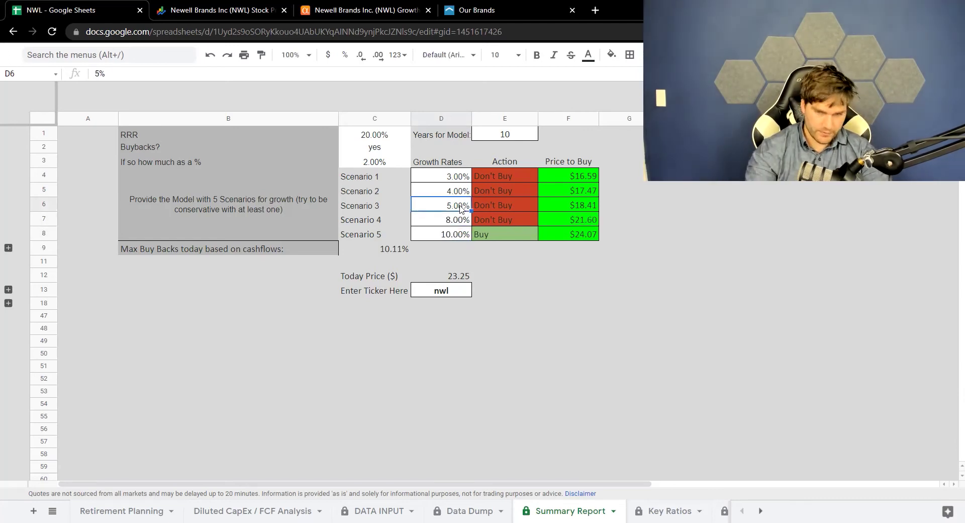
{"action": "type", "text": "8"}
{"action": "key", "text": "Return"}
{"action": "type", "text": "8"}
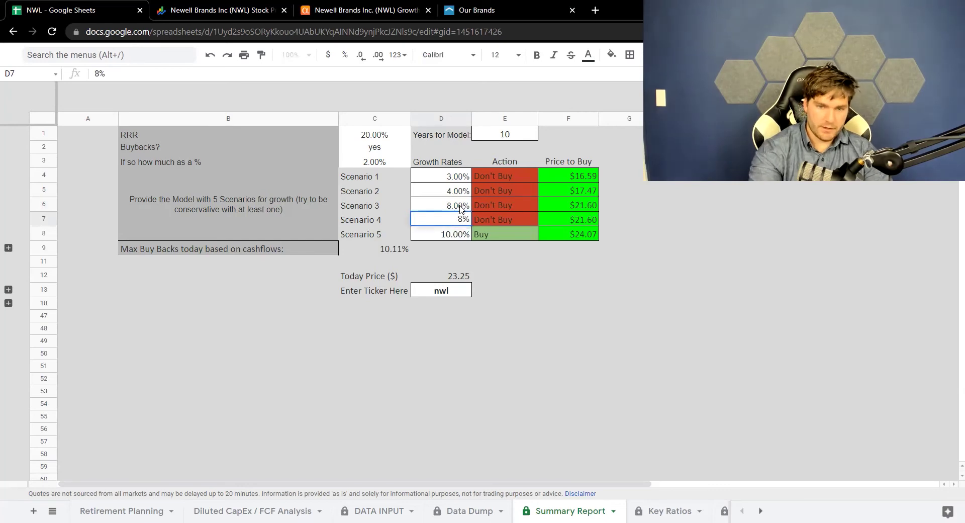
{"action": "type", "text": "9"}
{"action": "key", "text": "Return"}
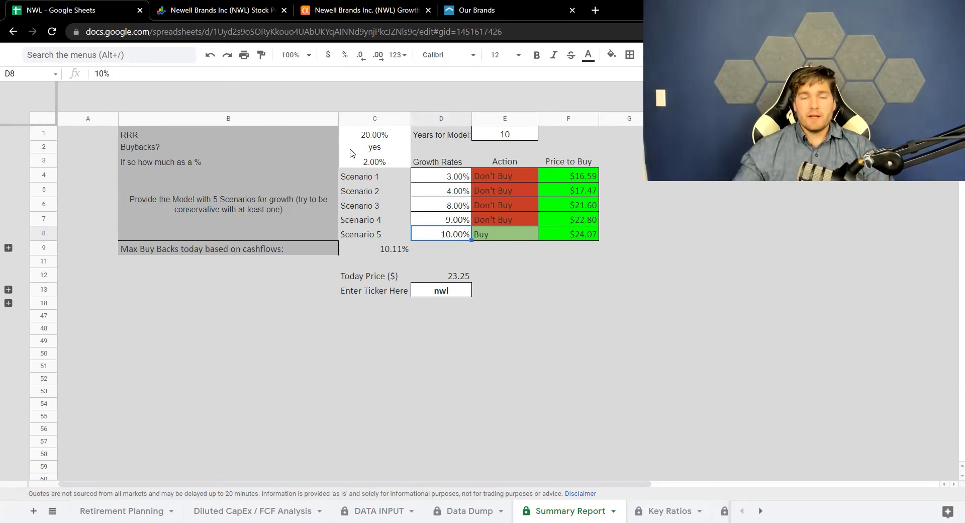
{"action": "left_click", "coordinate": [374, 162]}
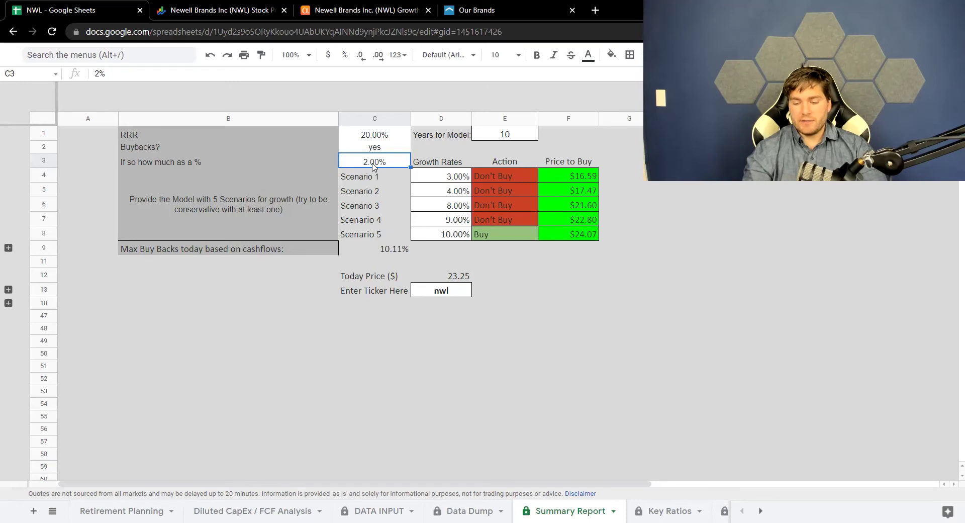
Raise the buyback rate in C3 to 4%
{"action": "key", "text": "Left"}
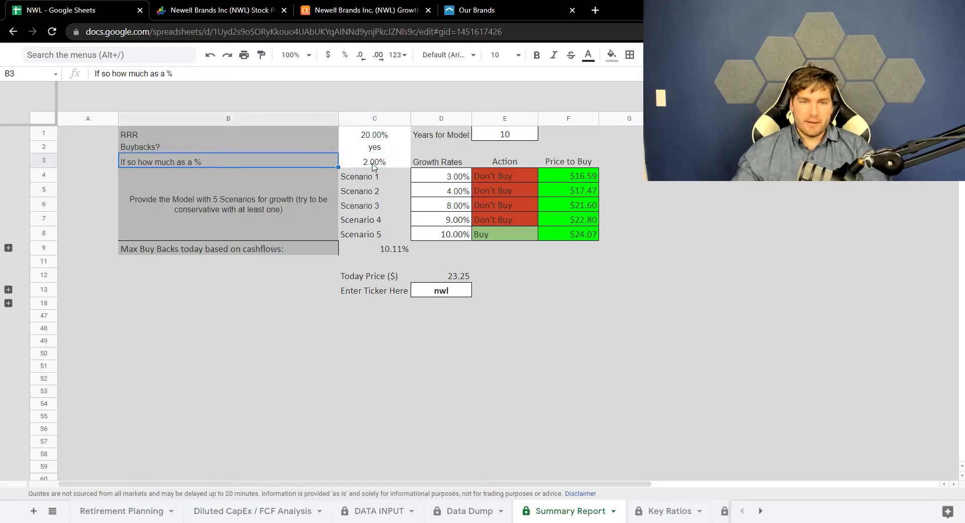
{"action": "key", "text": "Right"}
{"action": "type", "text": "4"}
{"action": "key", "text": "Return"}
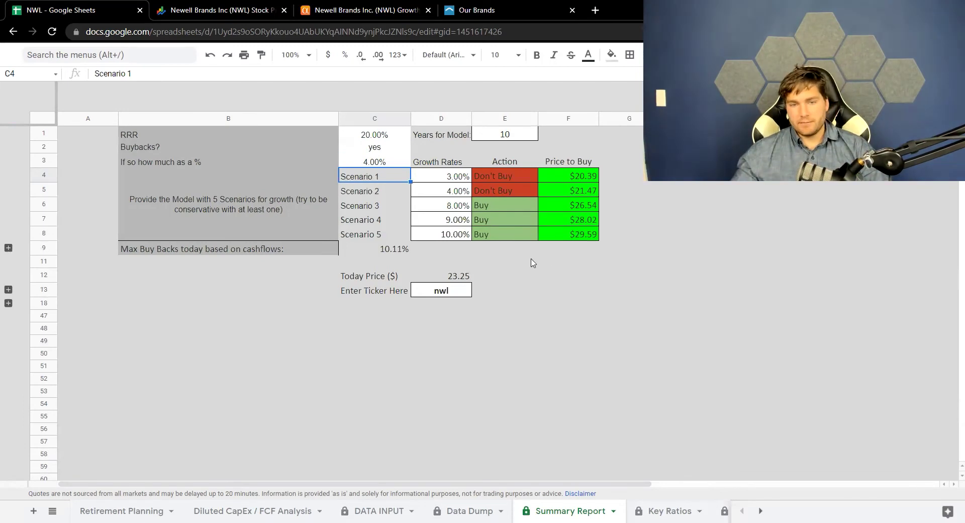
Set scenario 2 growth to 5% and scenario 1 to 6%, making scenario 1 a Buy
{"action": "left_click", "coordinate": [452, 193]}
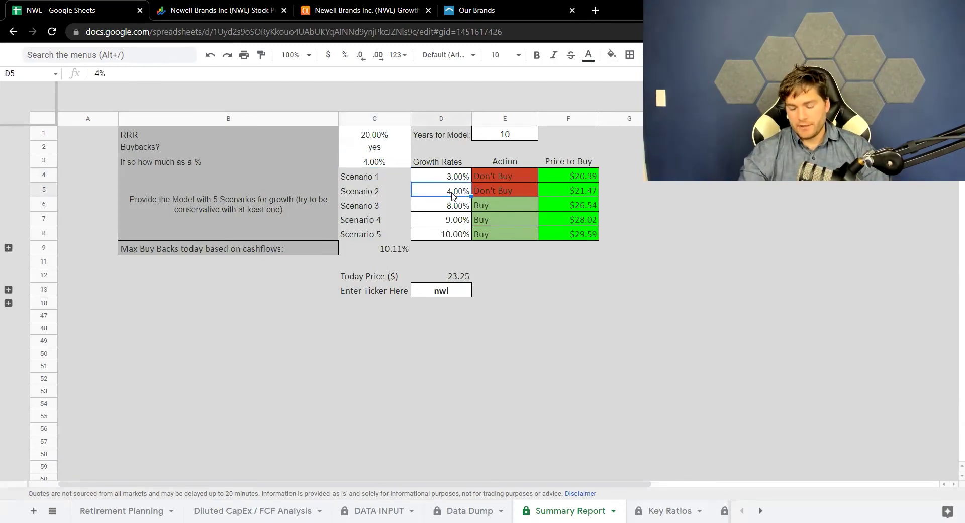
{"action": "type", "text": "5"}
{"action": "key", "text": "Return"}
{"action": "left_click", "coordinate": [460, 176]}
{"action": "type", "text": "6"}
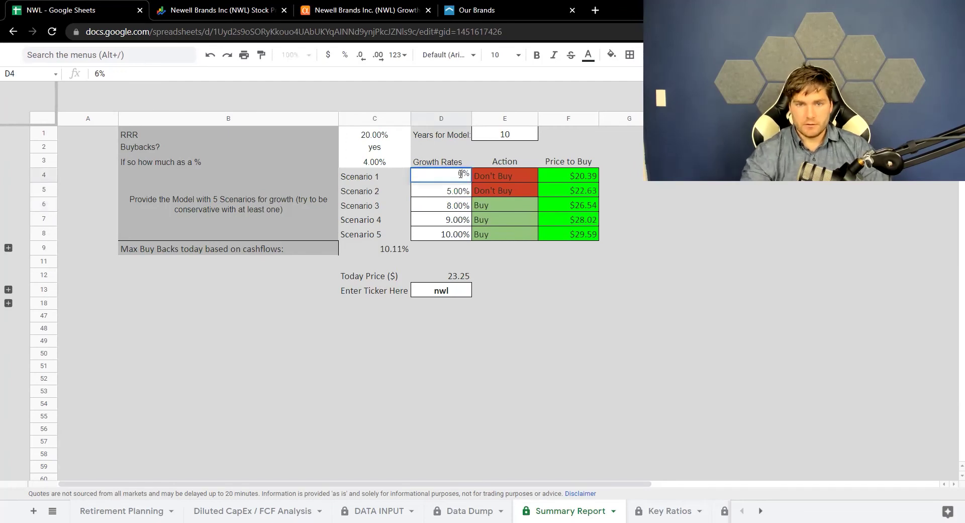
{"action": "key", "text": "Return"}
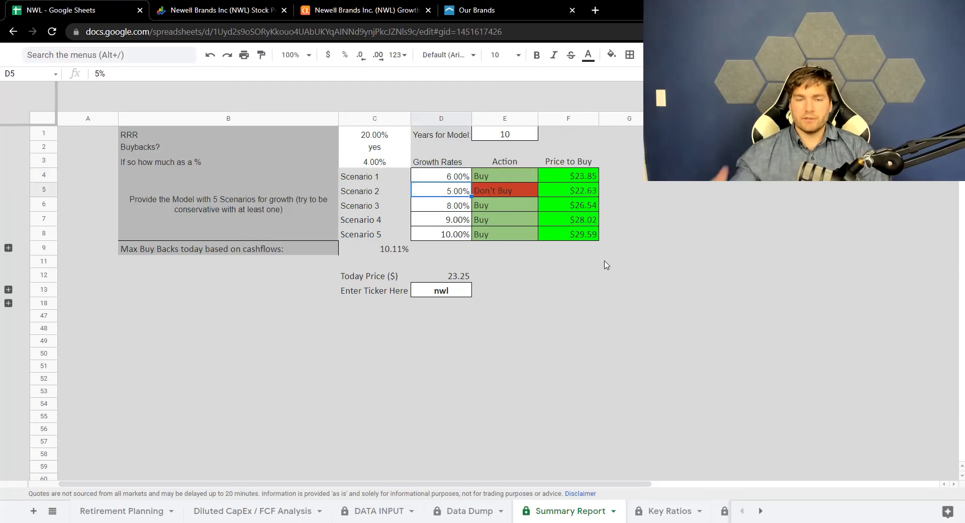